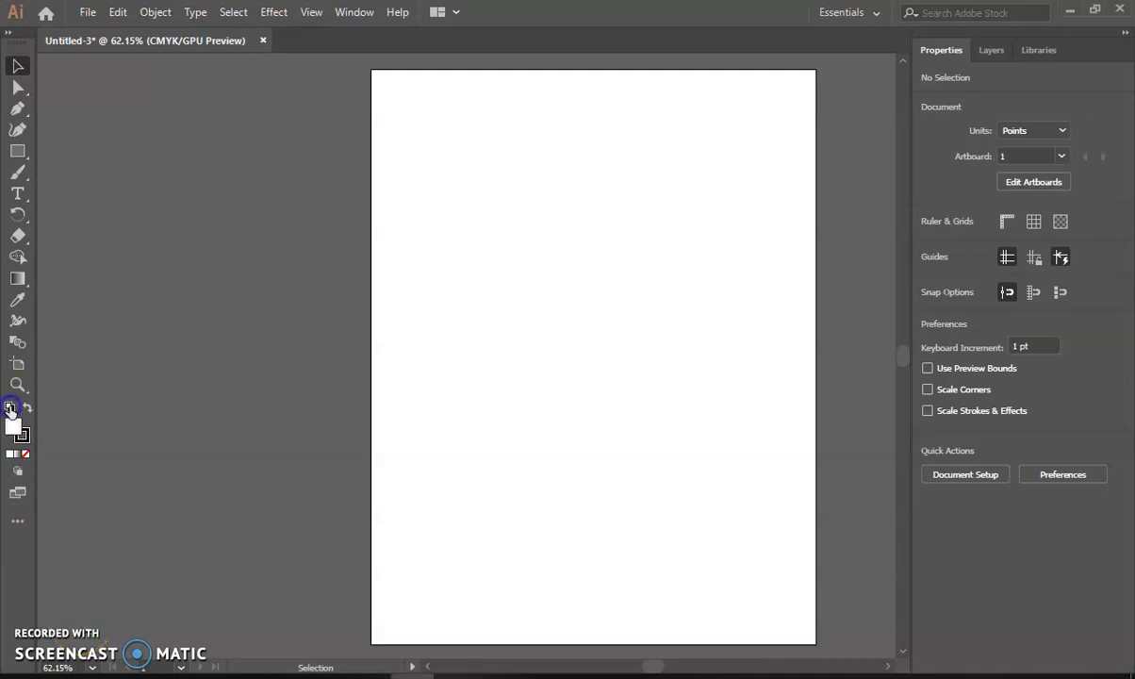
Draw a tall rectangle in the artboard centre and fill it dark grey.
left_click(18, 153)
mouse_move(533, 261)
left_mouse_down()
mouse_move(621, 458)
mouse_move(651, 459)
left_mouse_up()
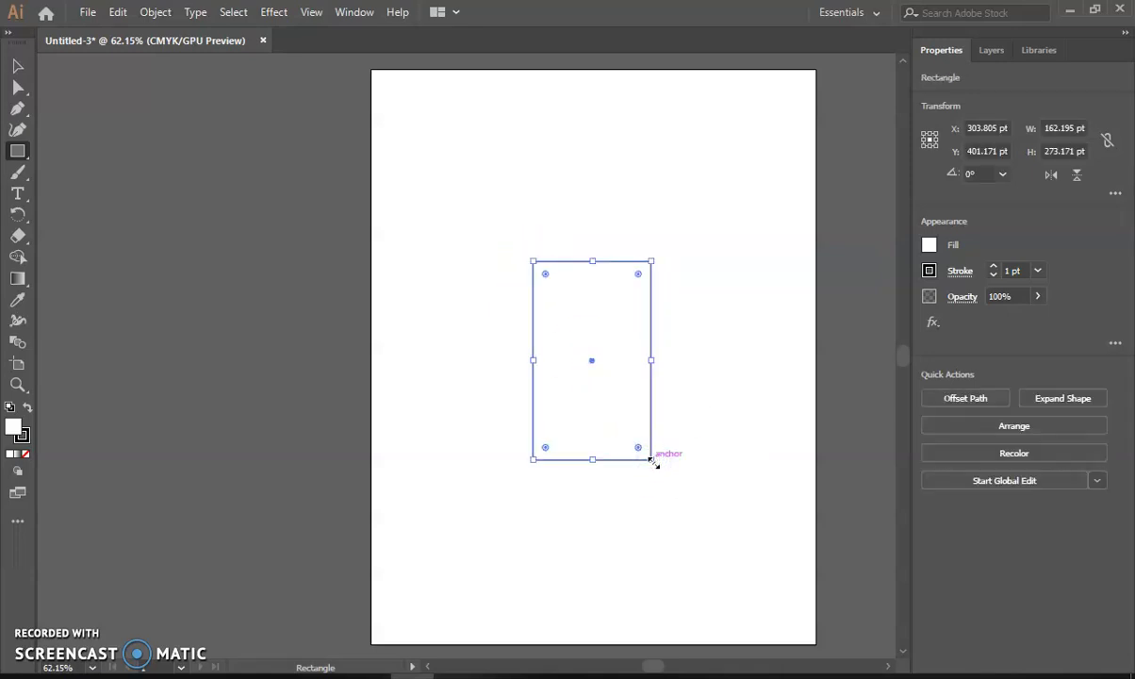
left_click(929, 246)
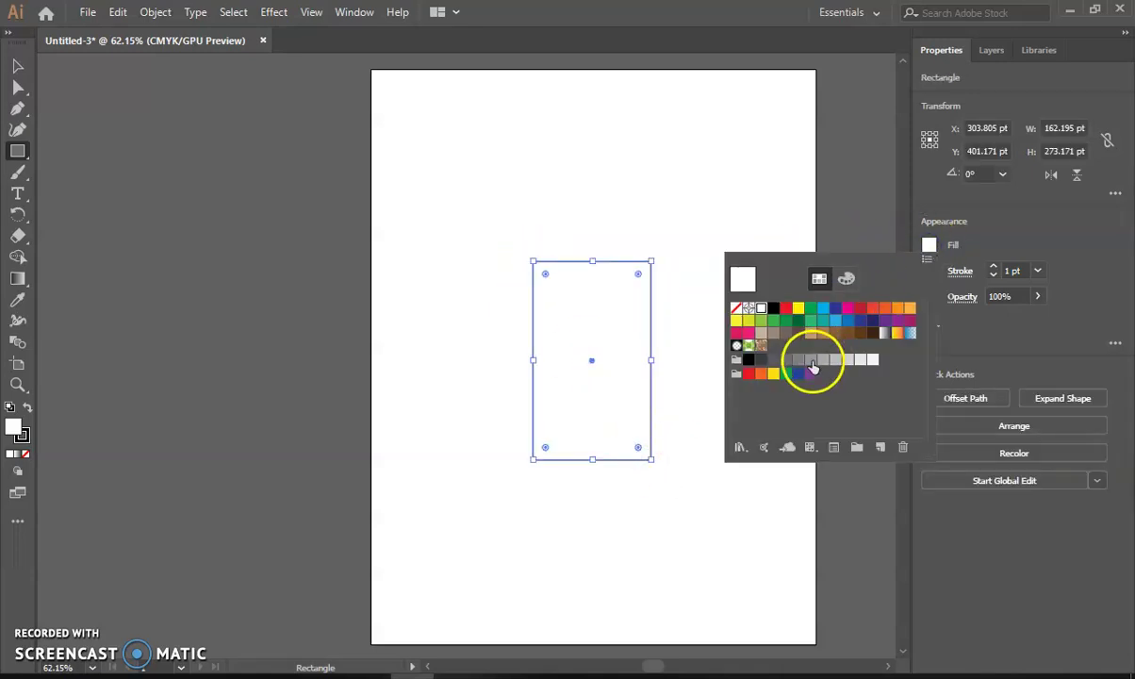
left_click(773, 364)
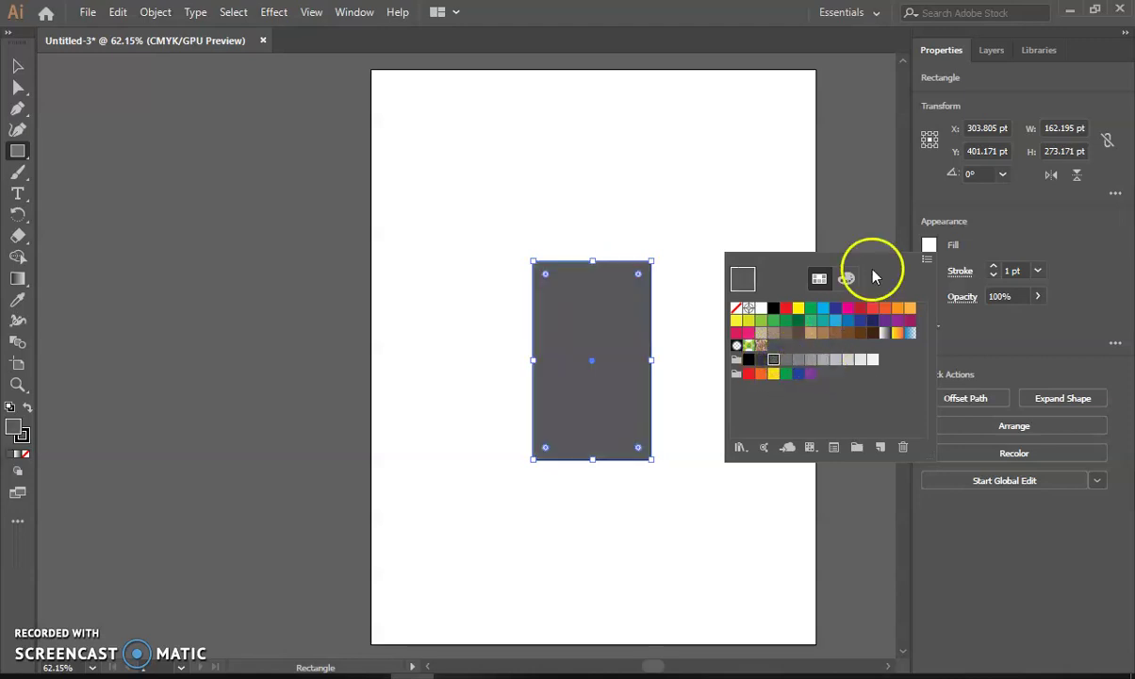
left_click(962, 255)
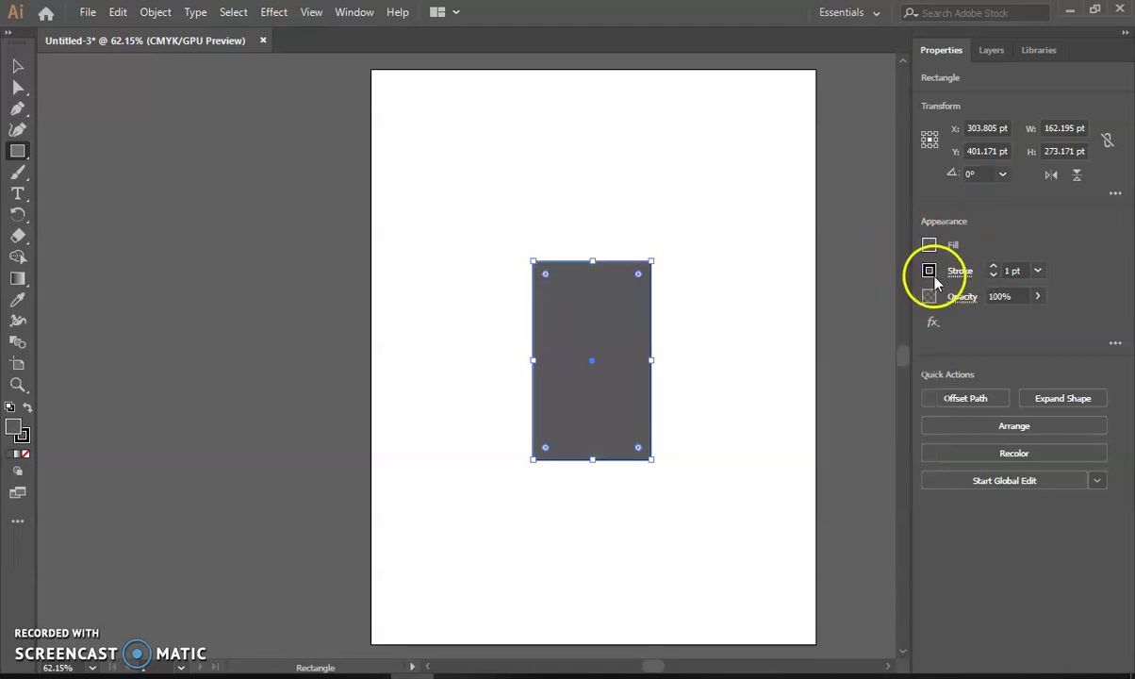
Raise the rectangle's stroke weight to 7 pt.
left_click(994, 267)
left_click(994, 268)
left_click(994, 267)
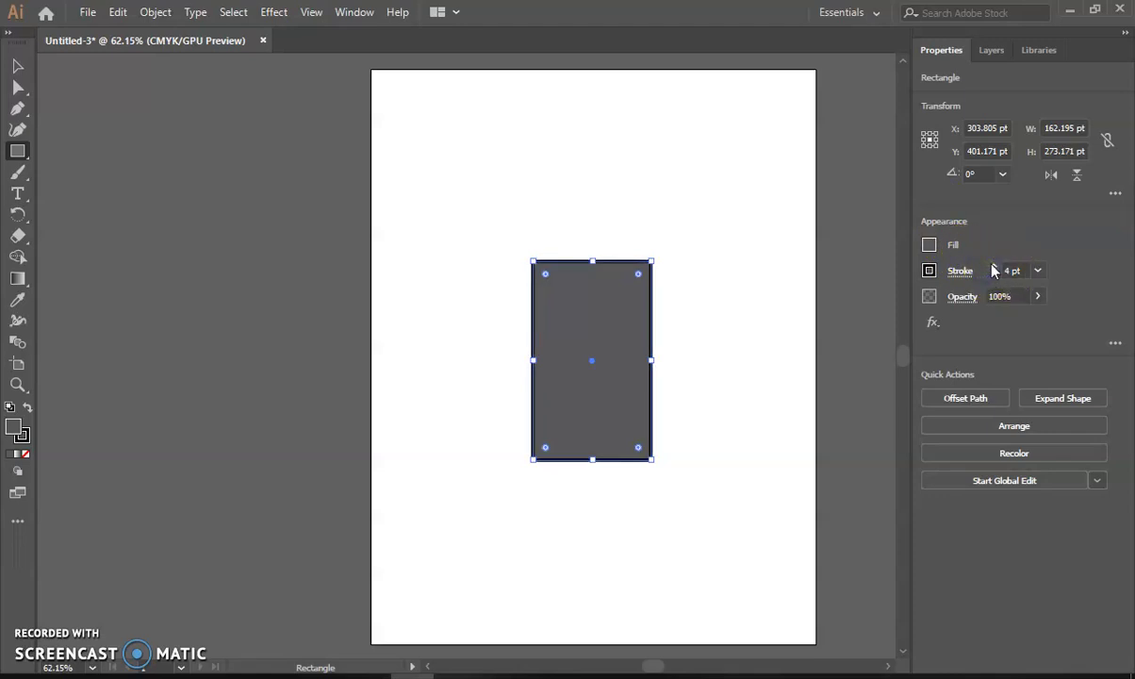
left_click(994, 268)
left_click(994, 268)
left_click(994, 268)
left_click(571, 283)
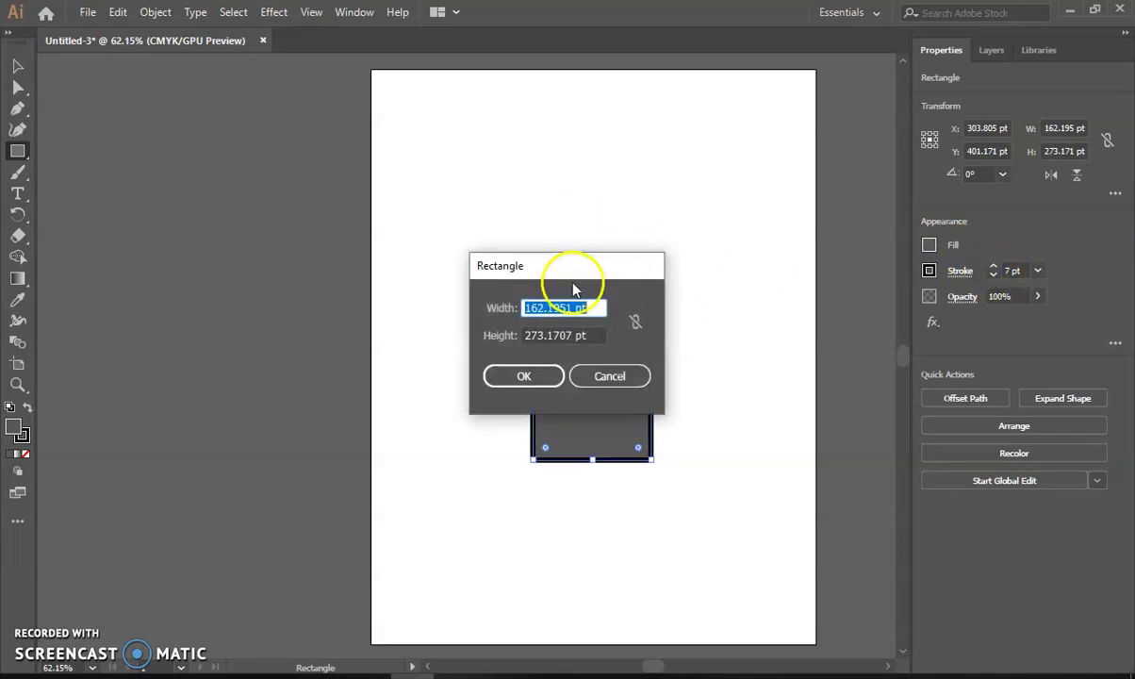
left_click(610, 376)
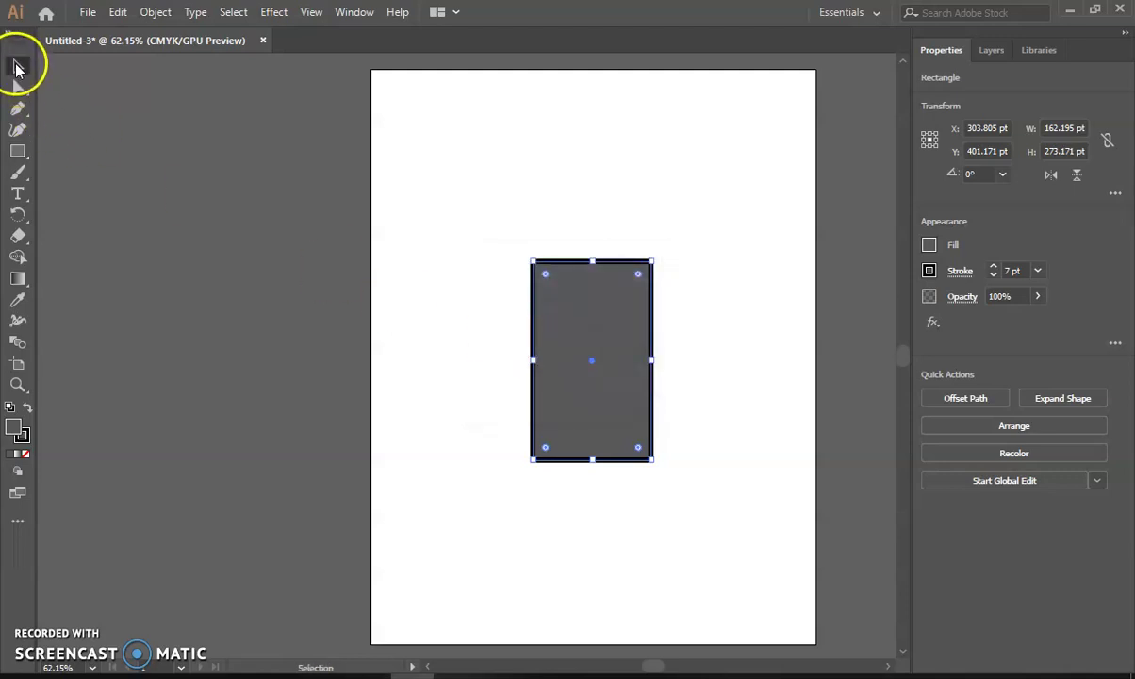
Duplicate the body and resize the copy to a 71 by 60 pt rectangle on top.
left_click_drag(563, 292, 581, 320)
left_click(573, 314)
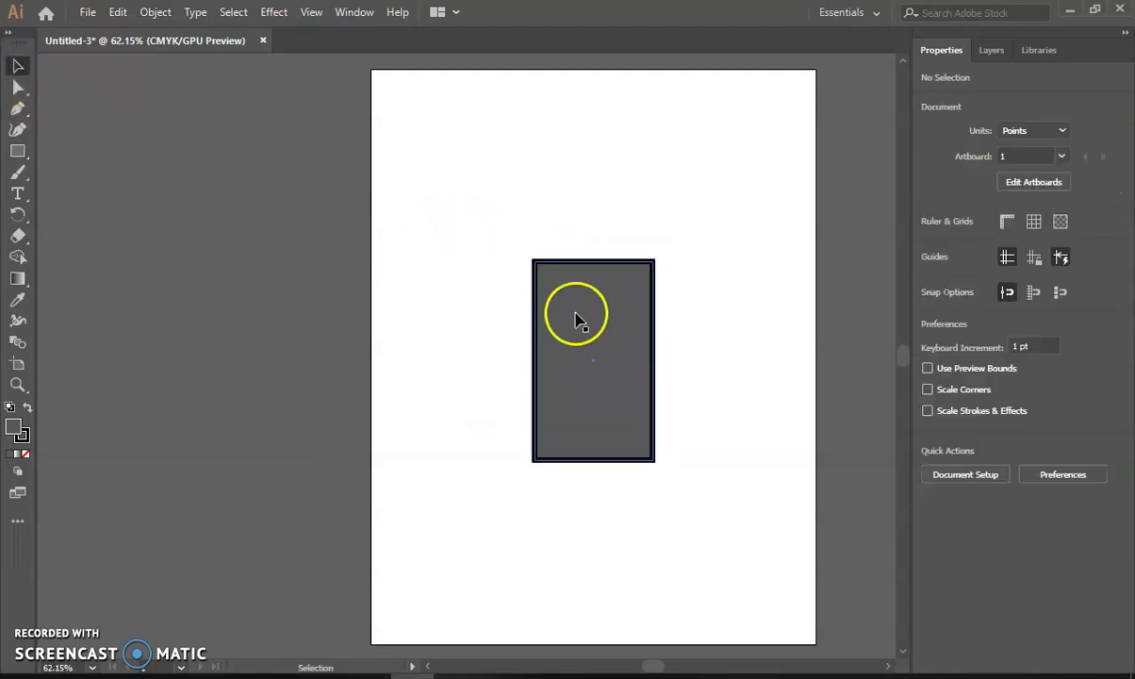
left_click(577, 316)
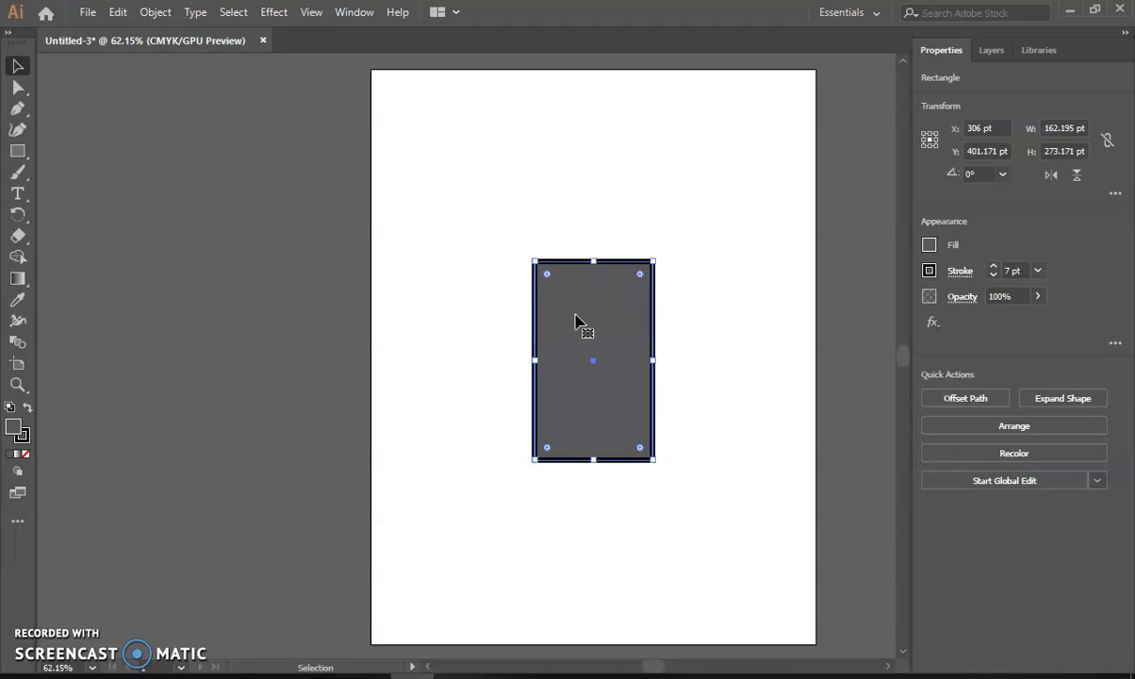
left_click_drag(578, 322, 490, 329)
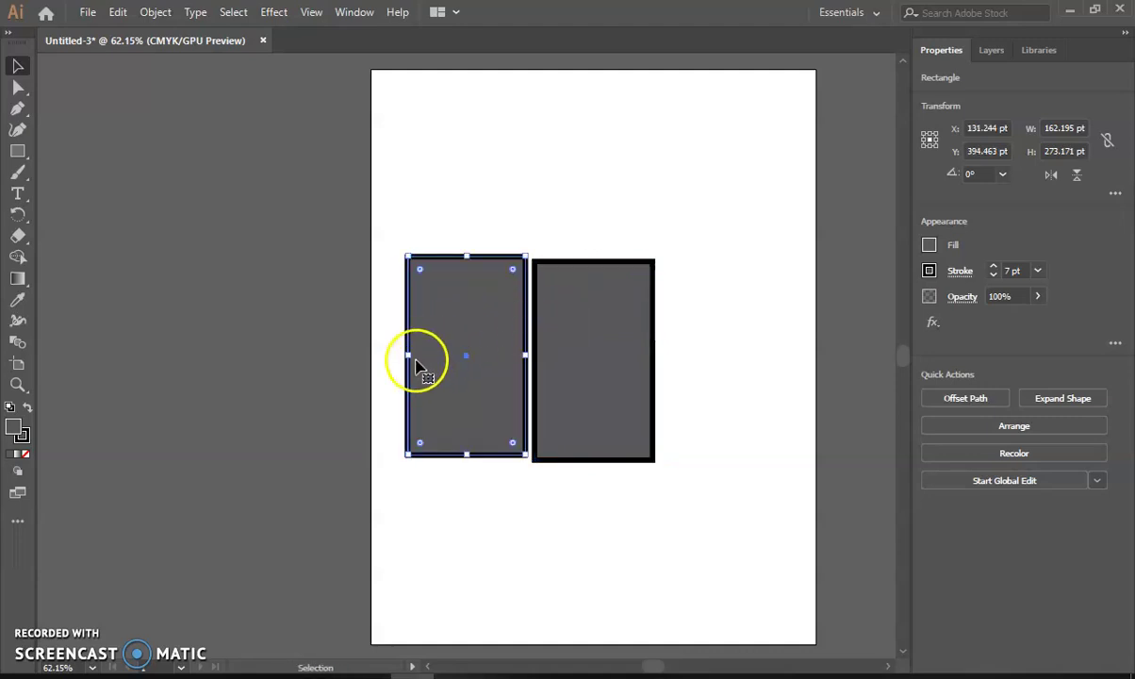
left_click_drag(408, 357, 473, 359)
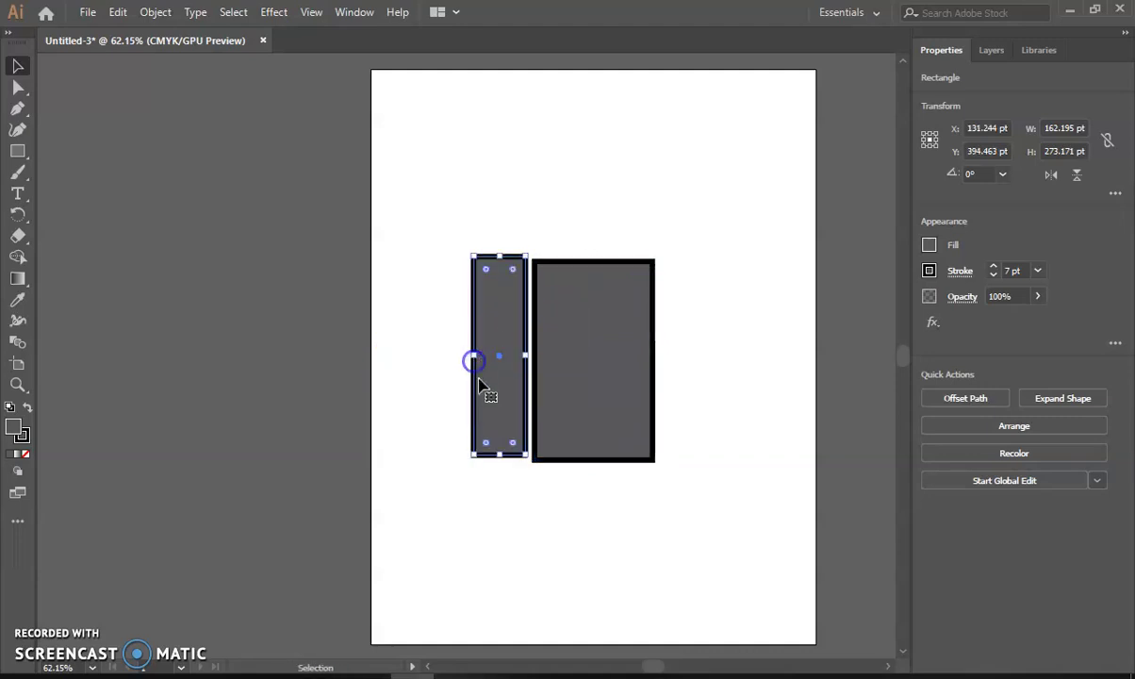
left_click_drag(500, 456, 598, 247)
left_click(513, 190)
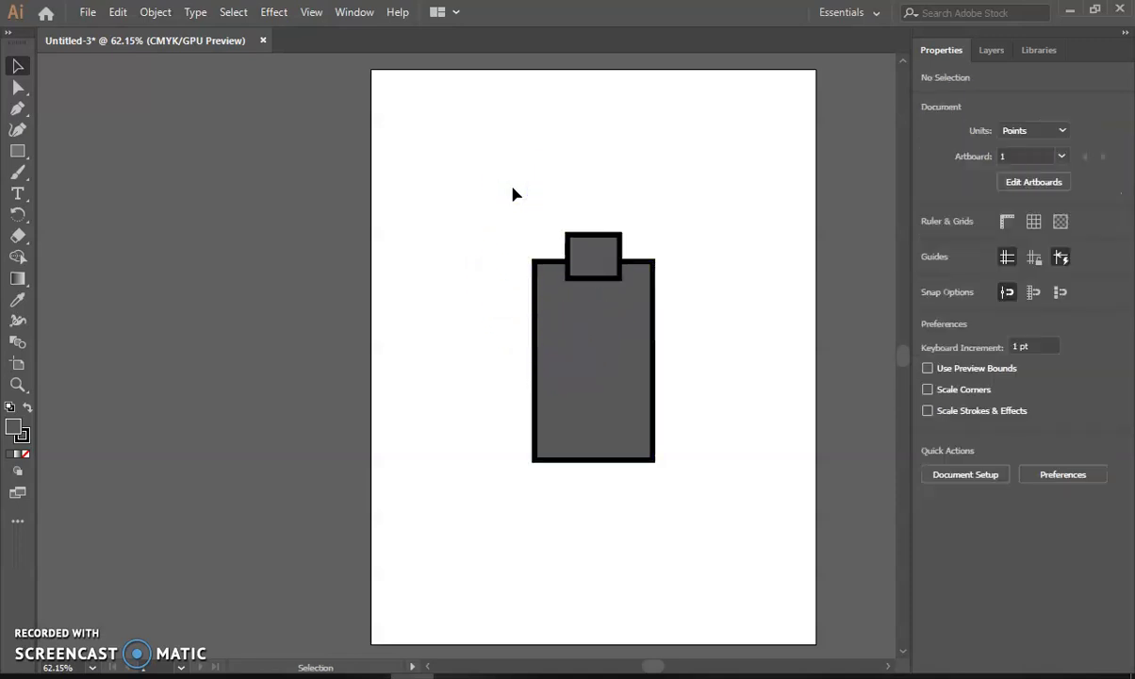
Send the small neck rectangle behind the body with Arrange > Send to Back.
left_click(608, 253)
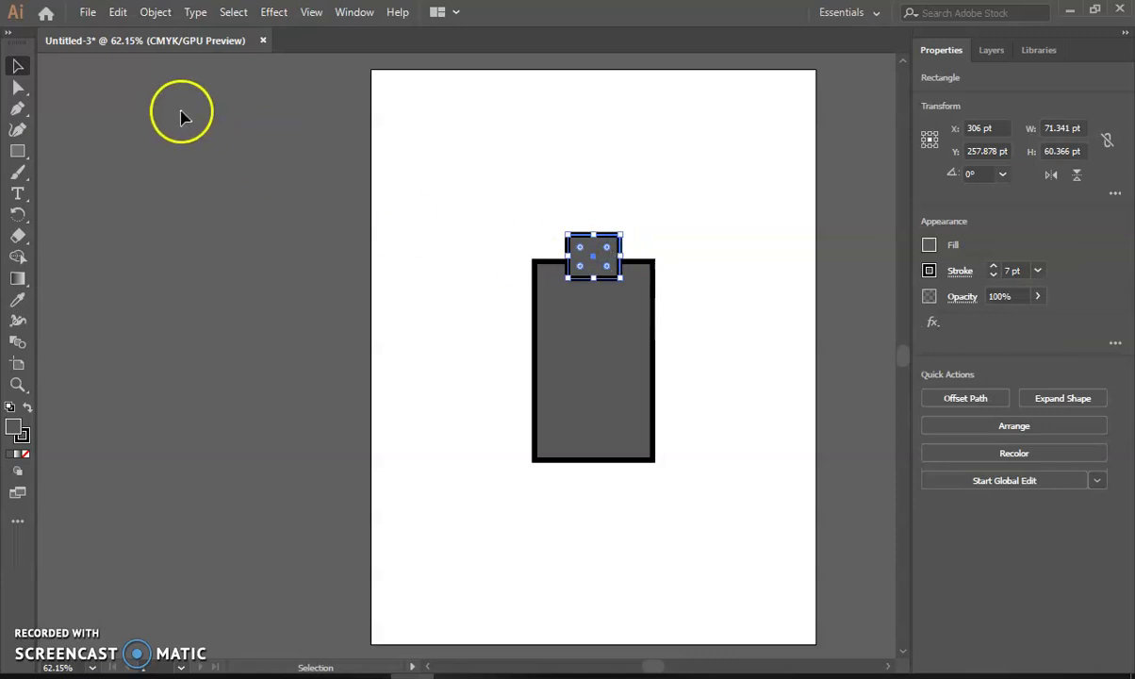
left_click(157, 15)
mouse_move(304, 30)
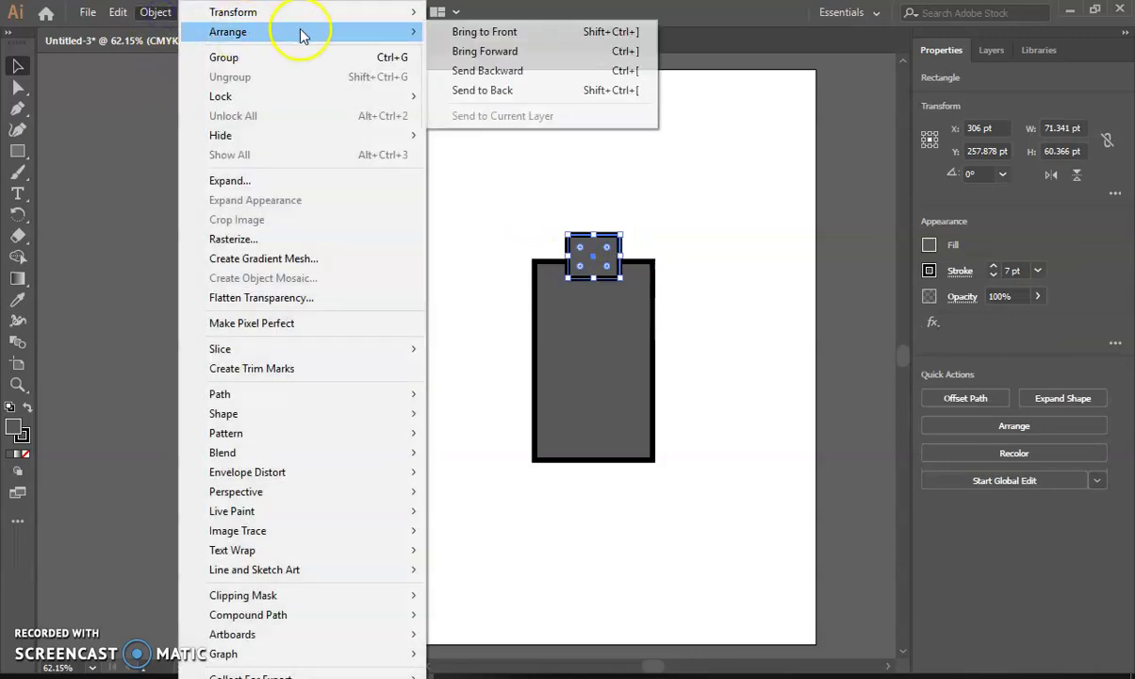
left_click(492, 90)
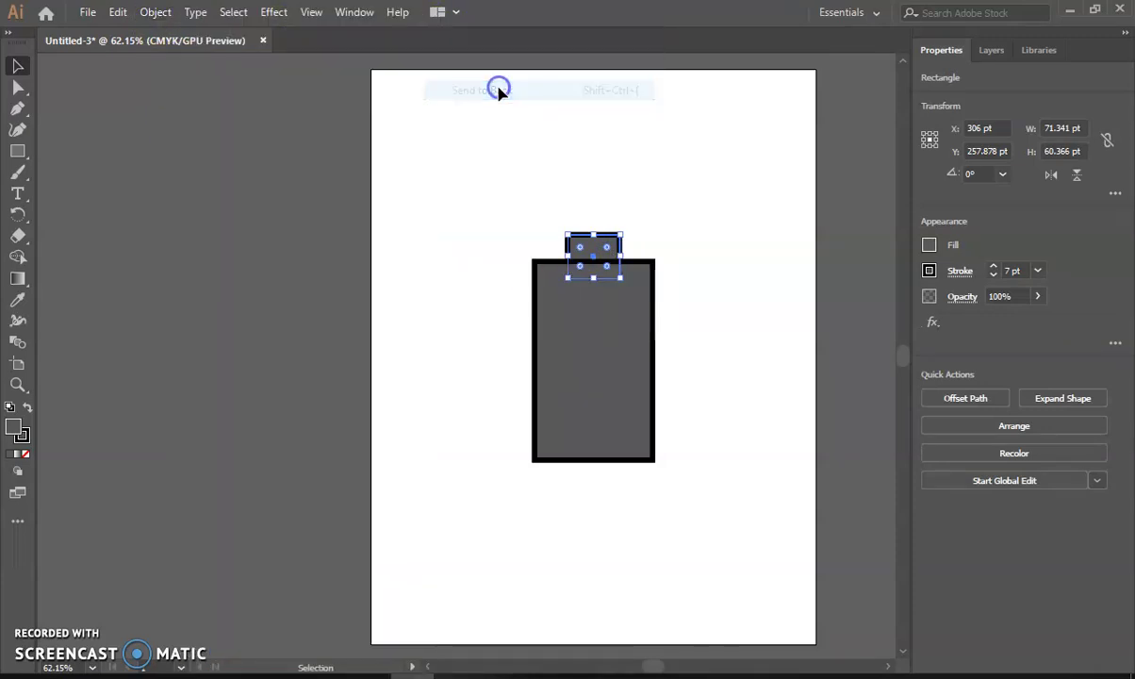
left_click(507, 162)
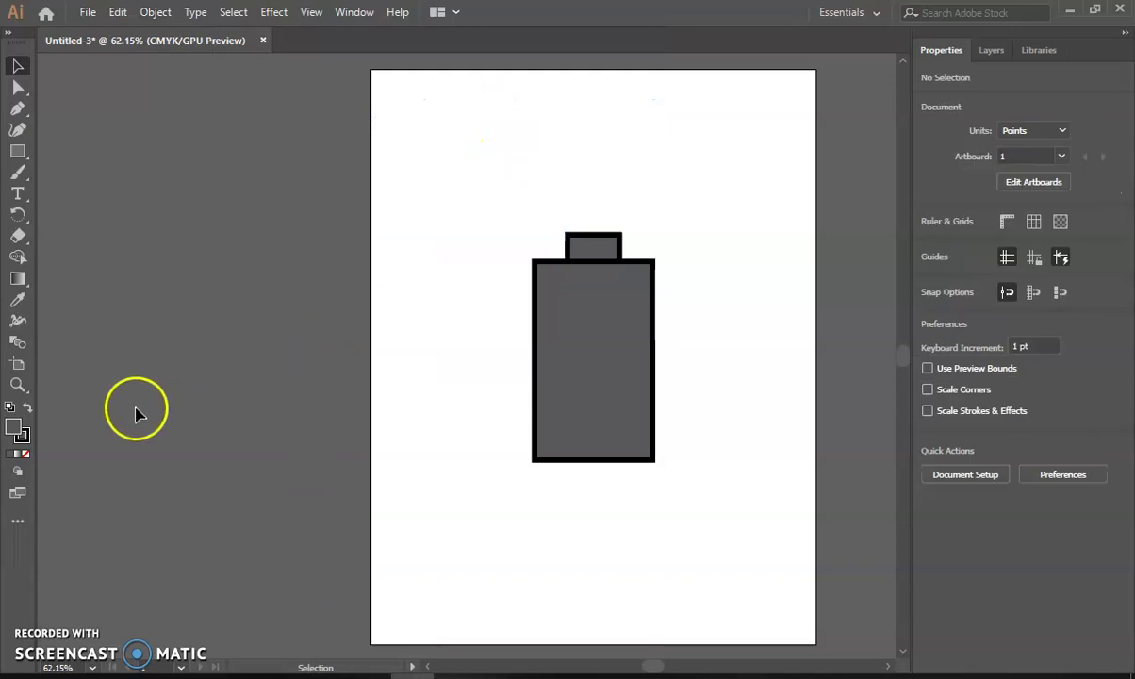
Duplicate the neck rectangle and scale the copy into a 136.28 pt square above it.
left_click(18, 152)
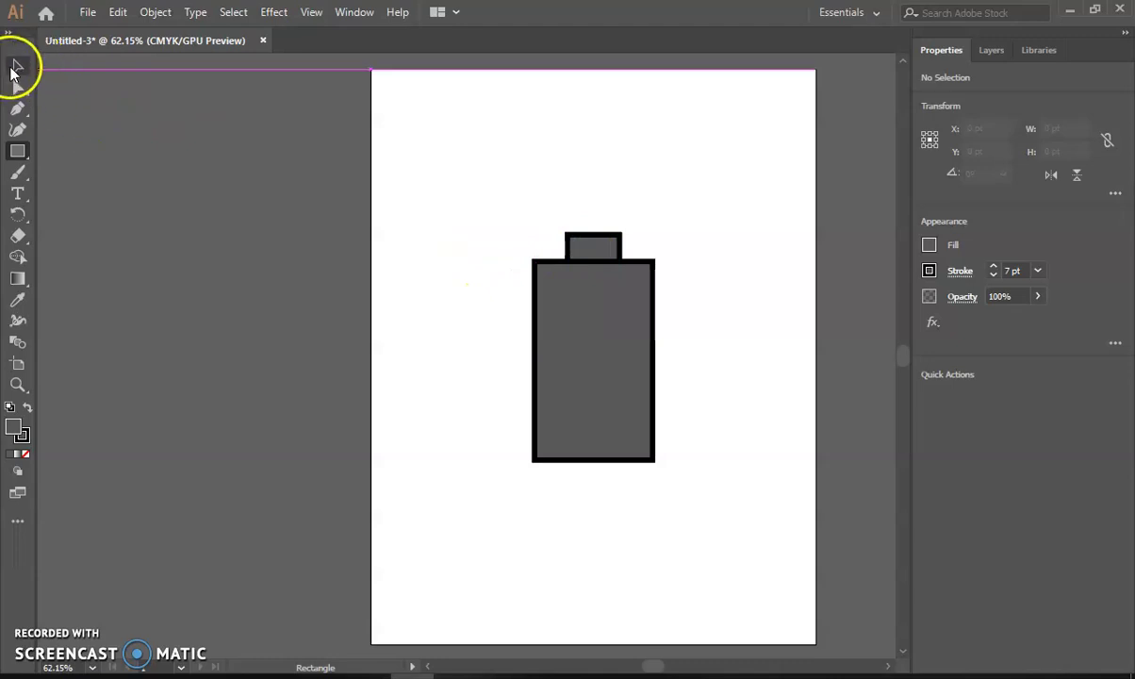
left_click(17, 68)
left_click(606, 252)
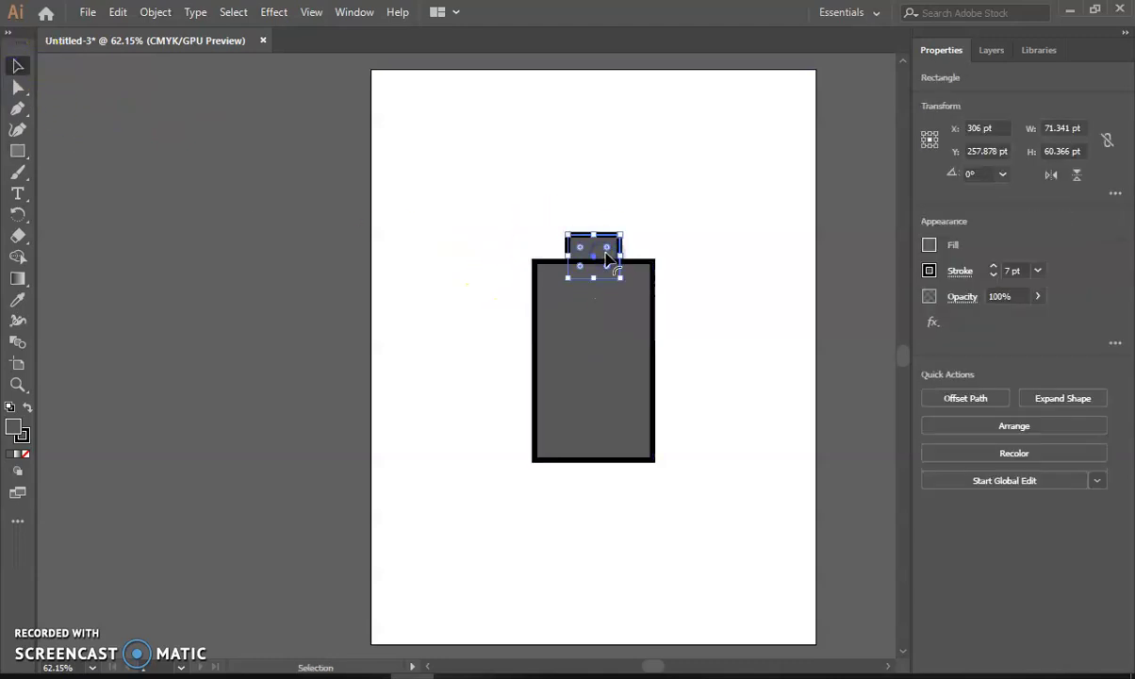
key("super")
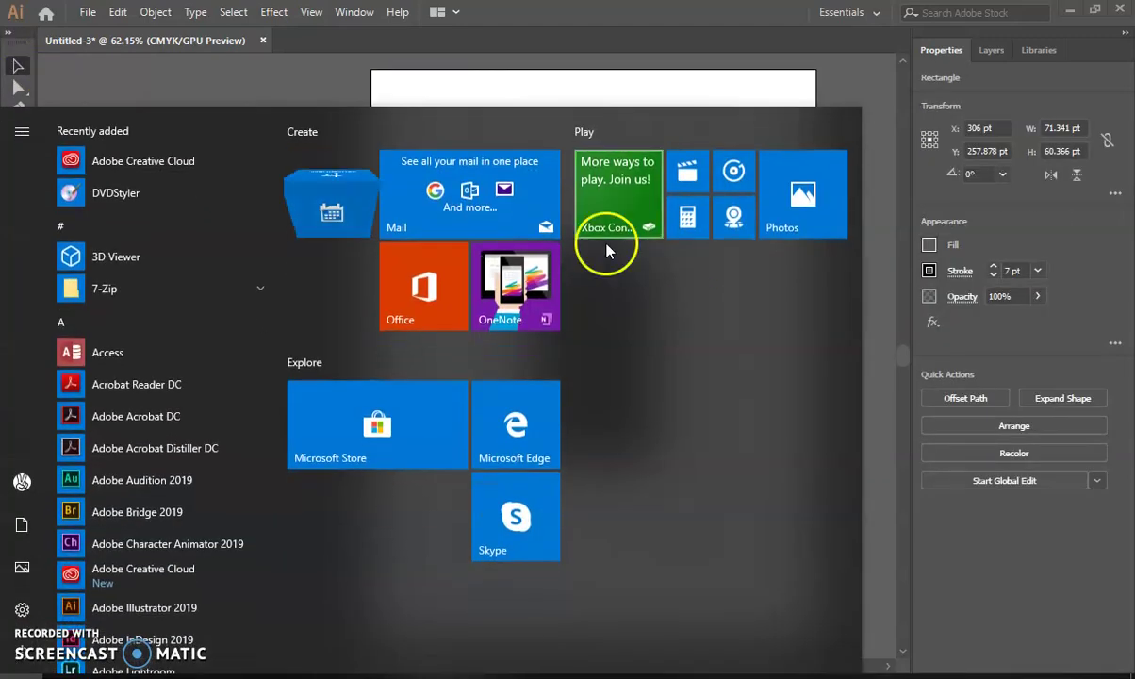
left_click(583, 79)
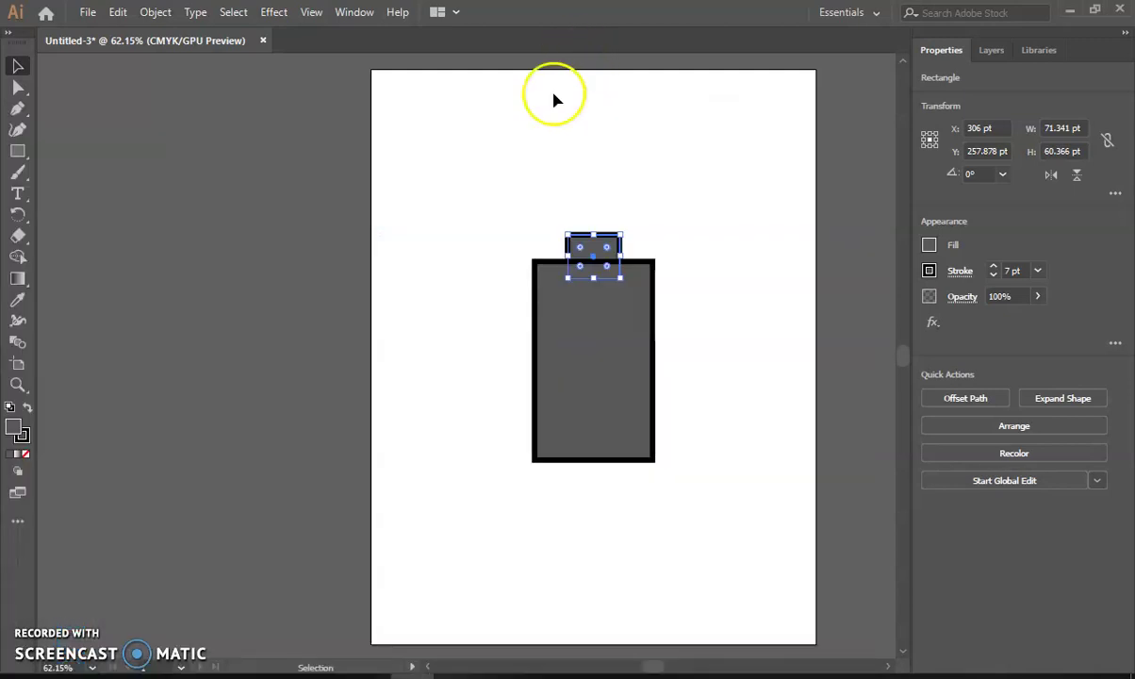
left_click(551, 123)
left_click(589, 257)
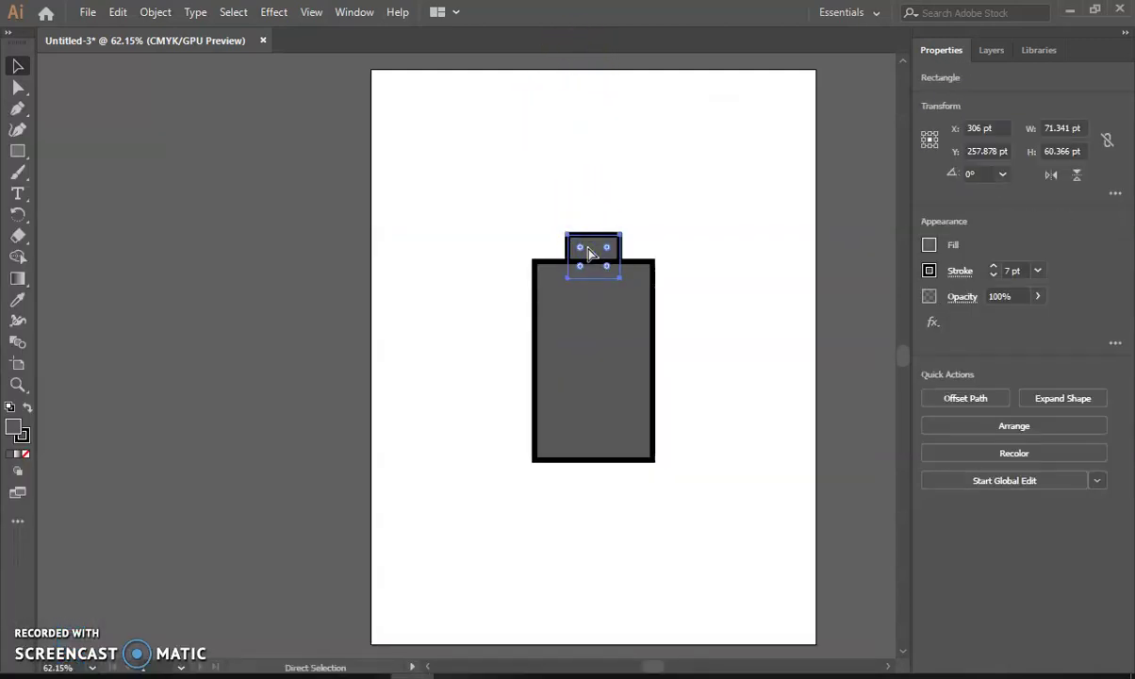
left_click_drag(588, 256, 626, 128)
left_click_drag(557, 177, 592, 193)
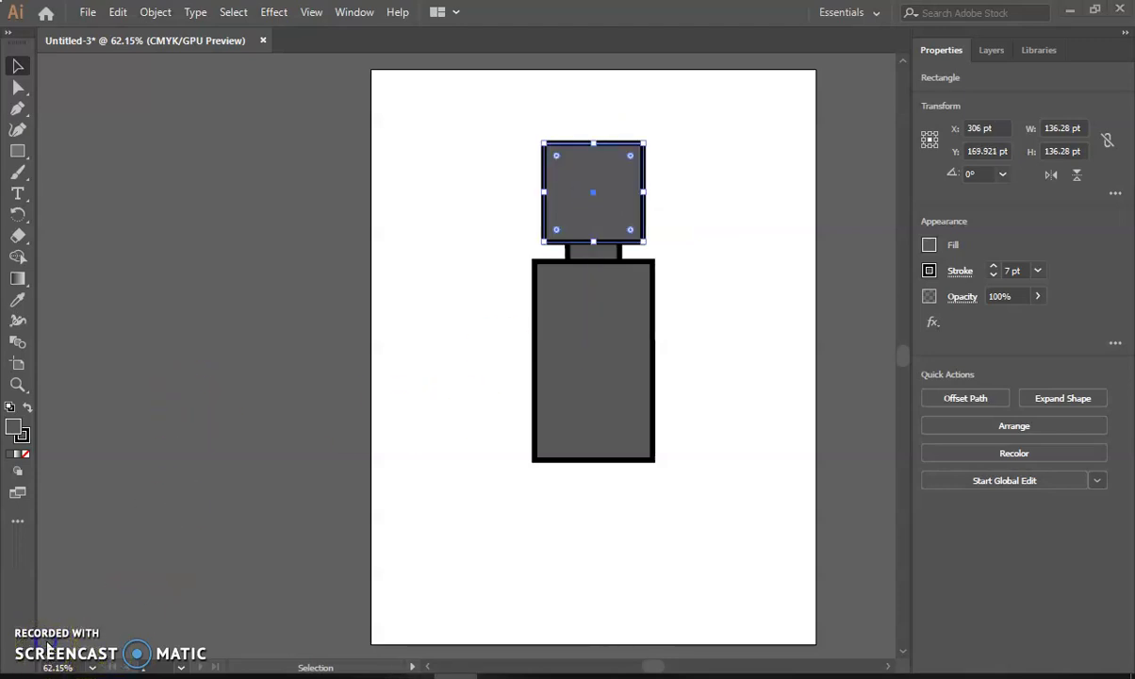
Draw a small 14 pt circle and place it inside the square head as an eye.
left_click(16, 152)
left_click(74, 174)
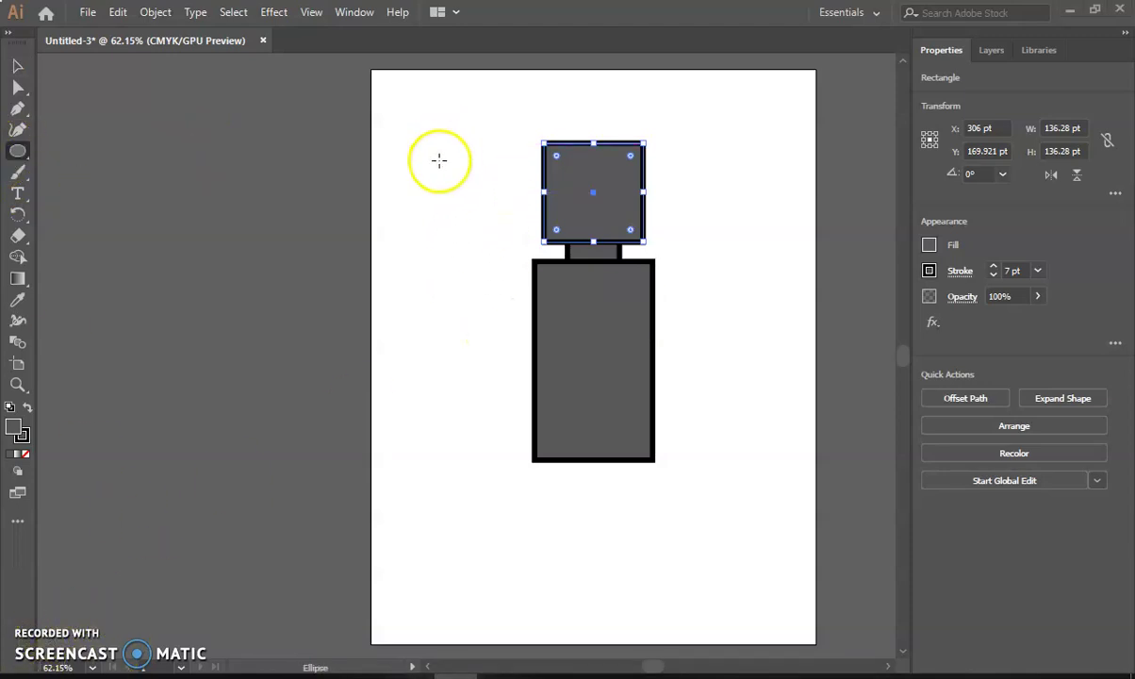
left_click_drag(429, 153, 436, 162)
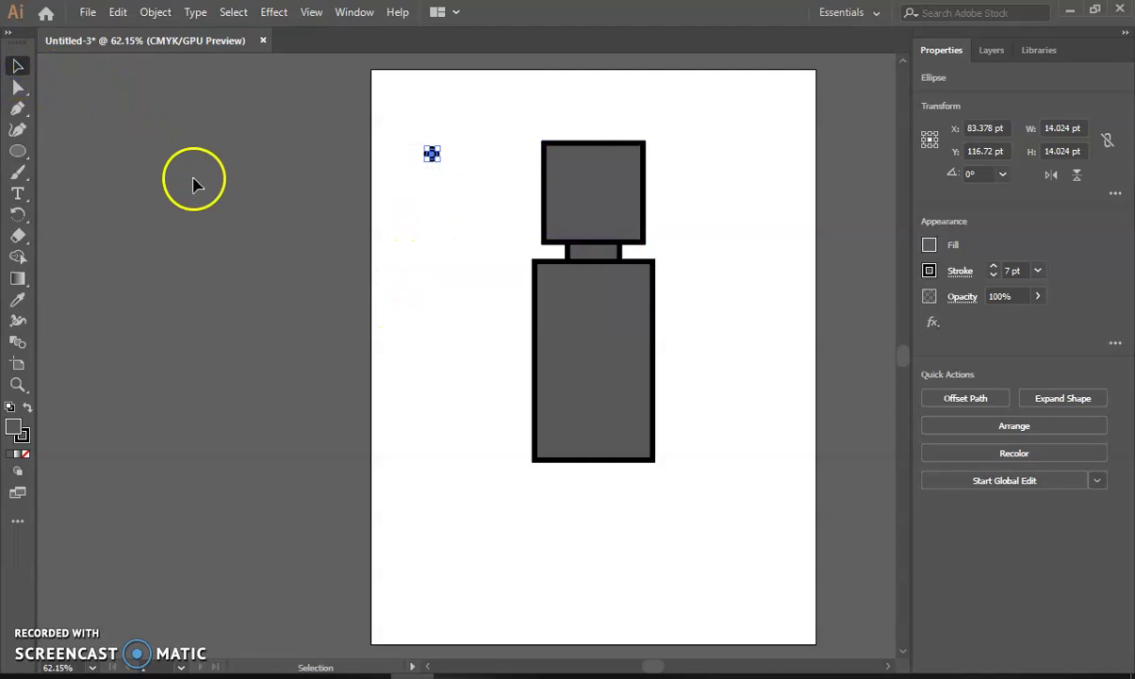
left_click(451, 224)
left_click_drag(440, 160, 578, 176)
left_click(702, 208)
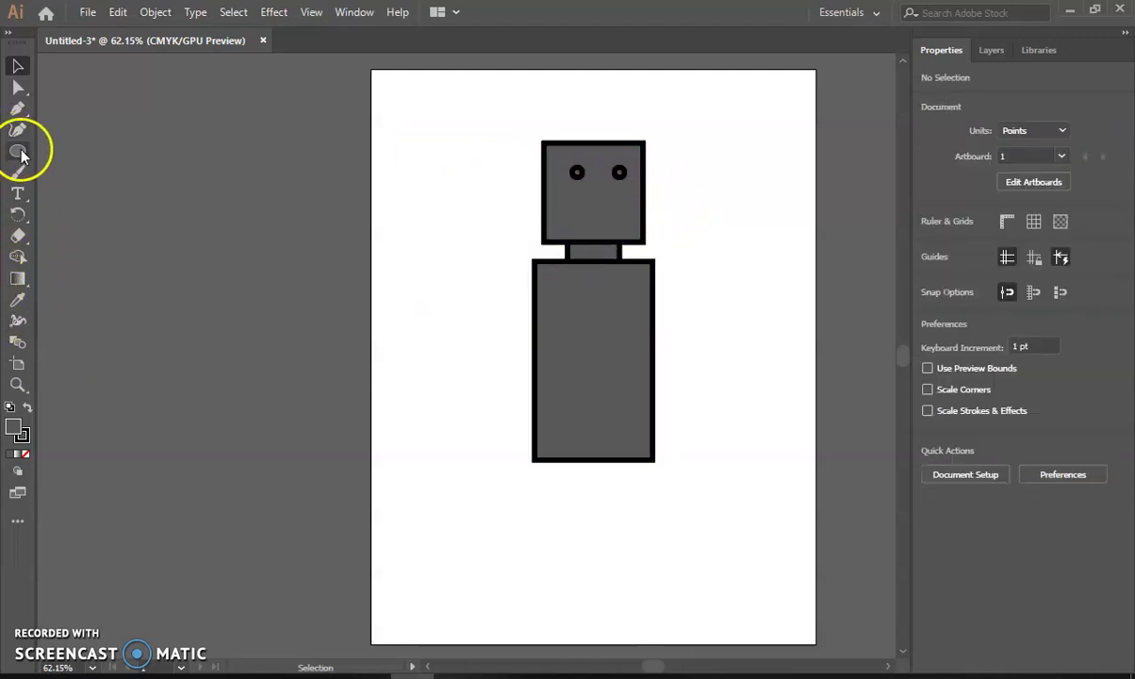
Draw a small triangle with the Polygon tool and centre it below the eyes.
left_click_drag(21, 155, 104, 193)
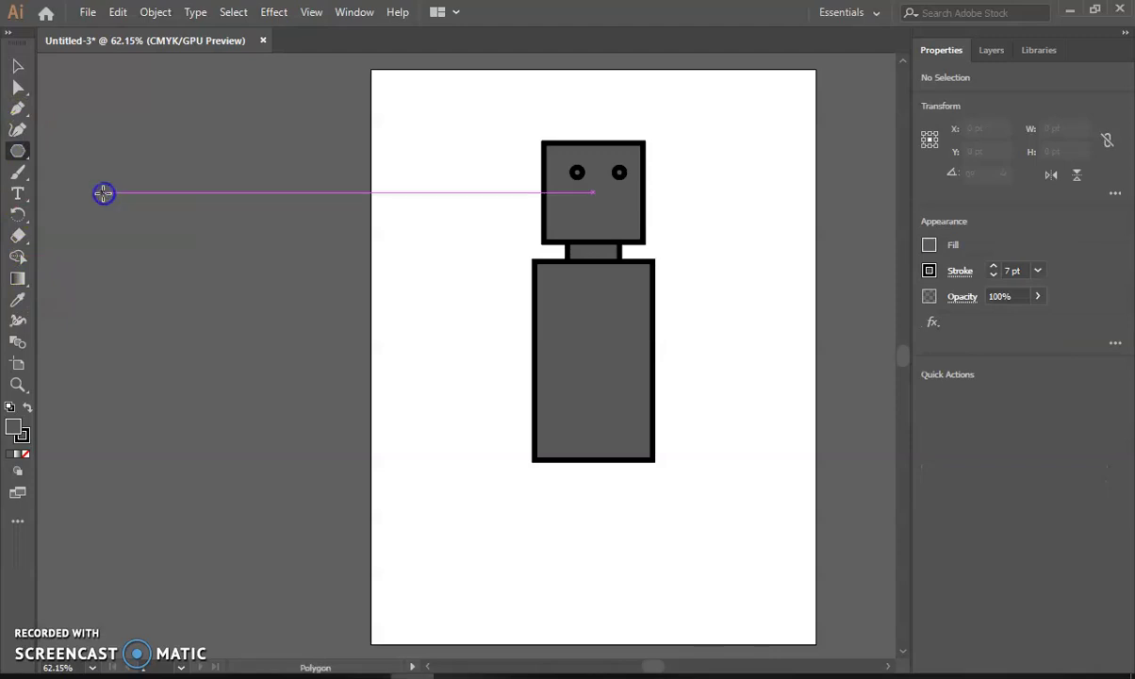
mouse_move(588, 189)
left_mouse_down()
mouse_move(611, 203)
mouse_move(593, 198)
left_mouse_up()
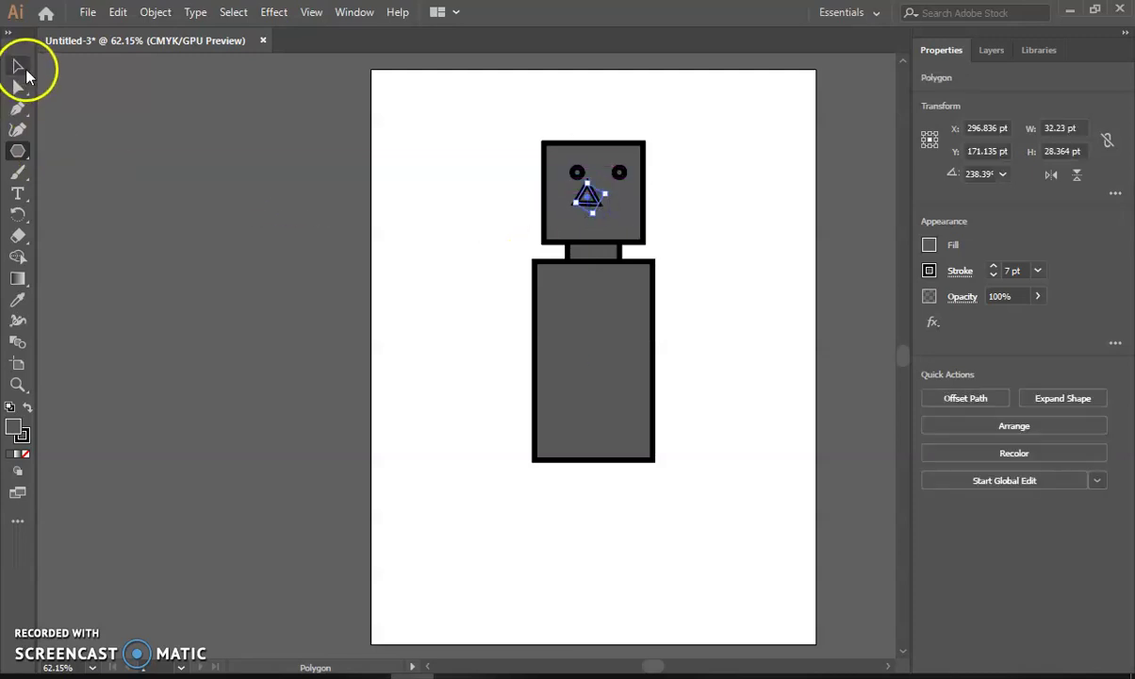
left_click_drag(589, 198, 599, 199)
left_click(666, 205)
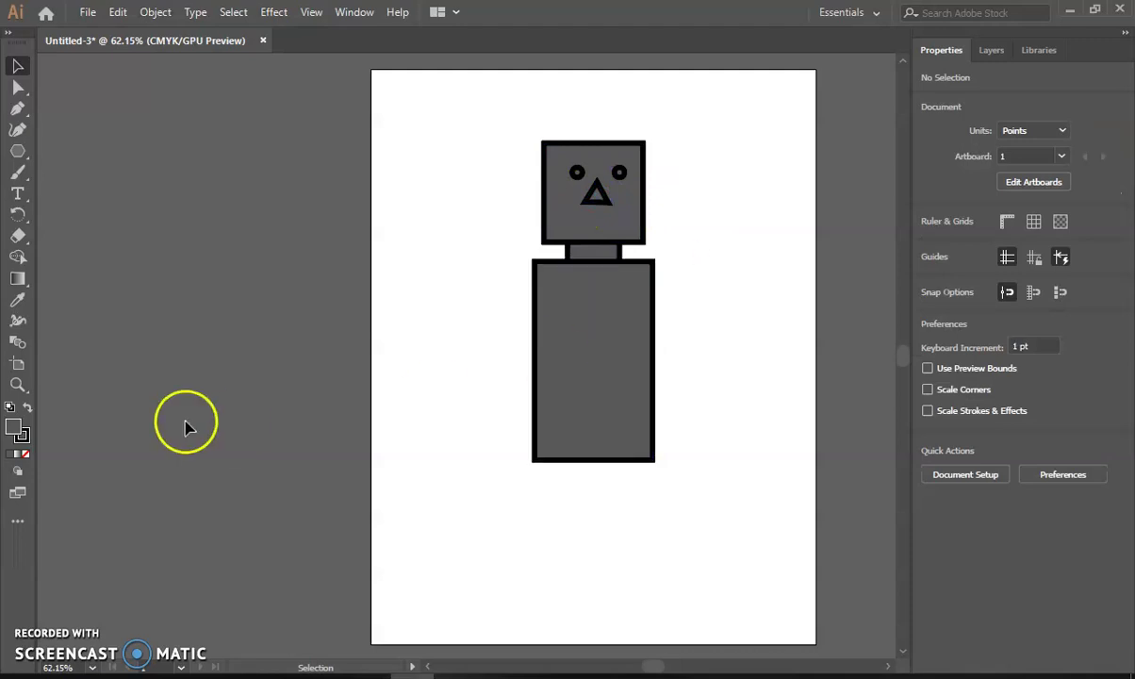
left_click_drag(18, 152, 85, 194)
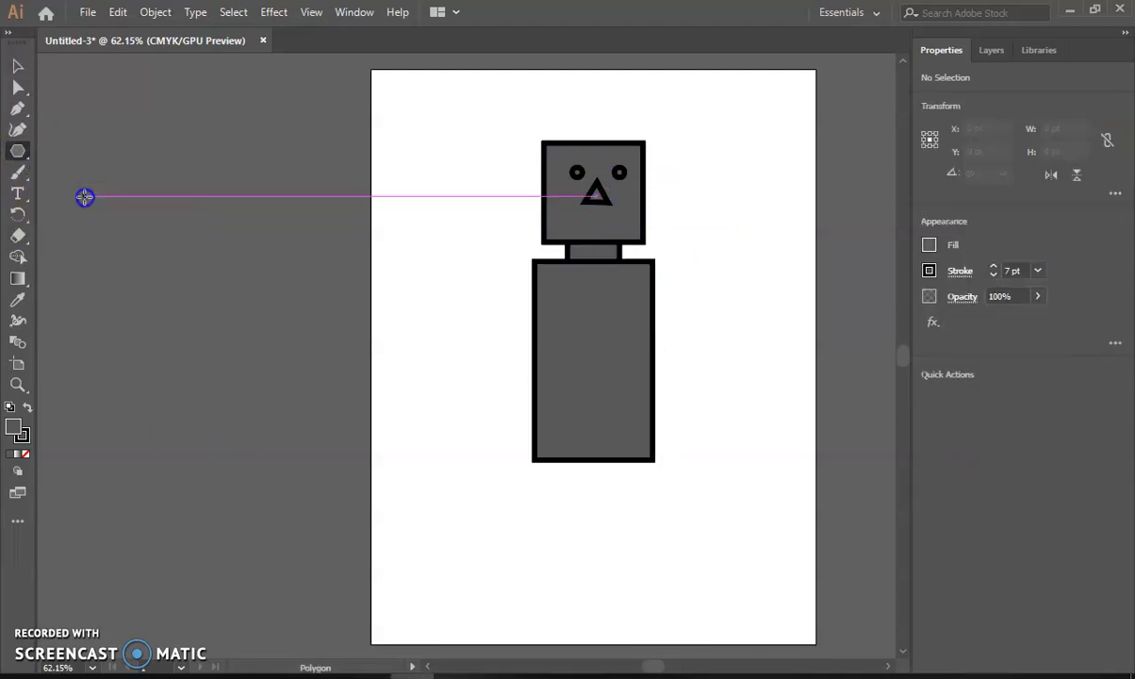
Create a 6-sided polygon, stretch it wide, and place it under the nose.
left_click(401, 249)
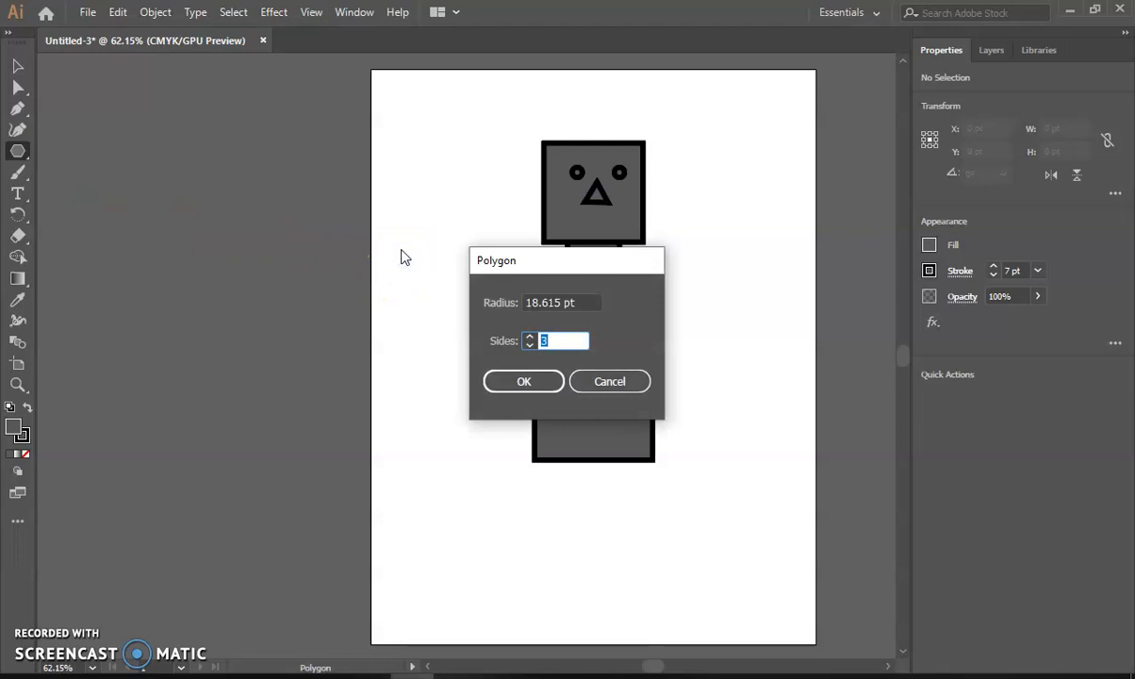
left_click(519, 381)
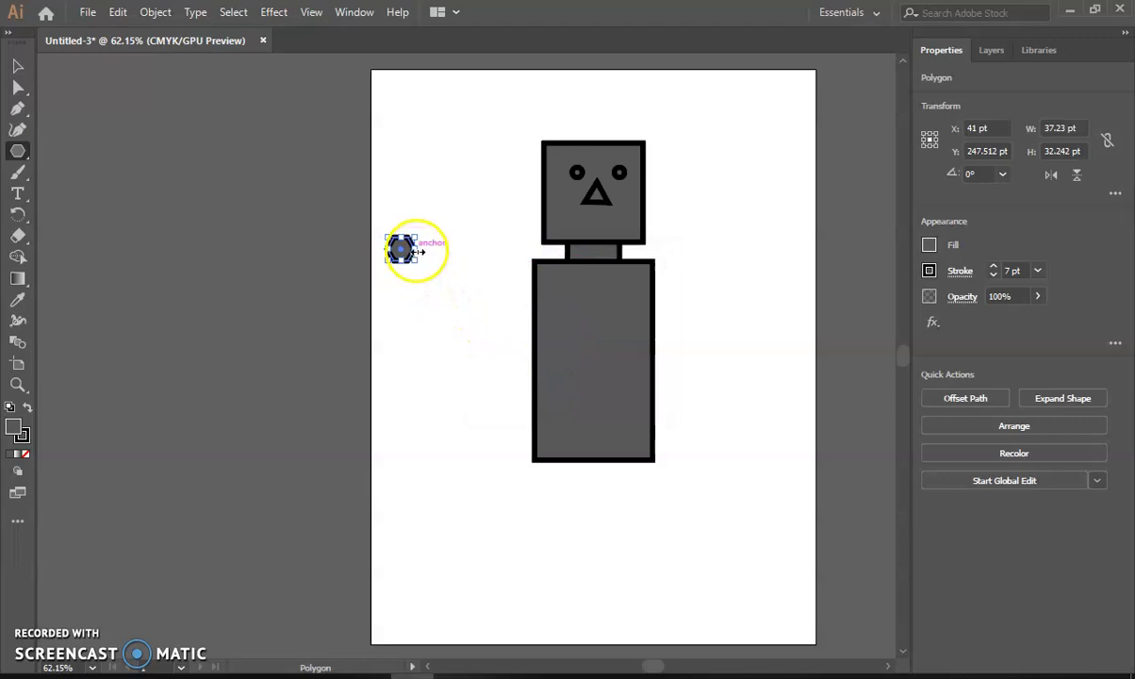
left_click_drag(416, 250, 451, 251)
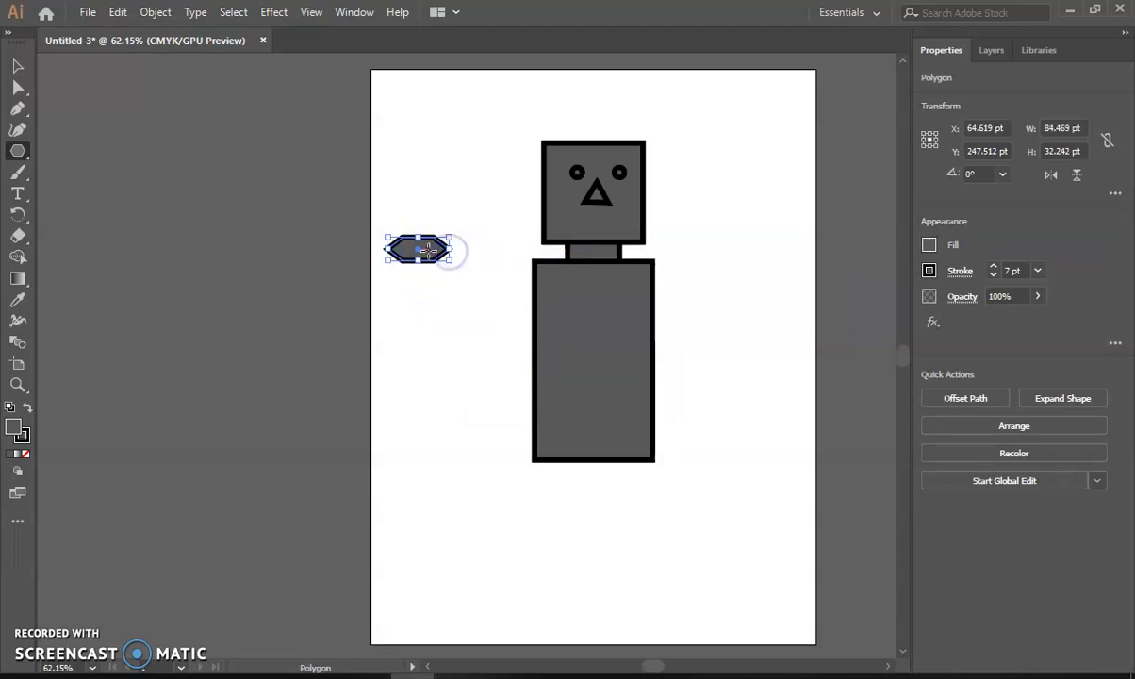
left_click(17, 66)
left_click(426, 262)
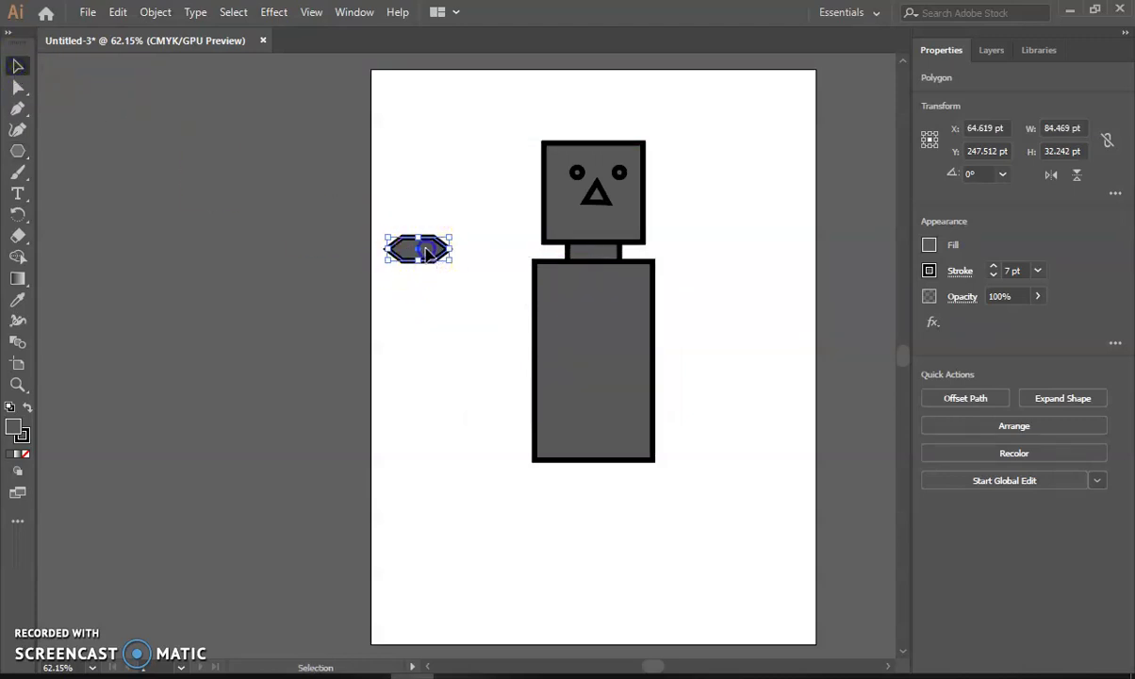
left_click_drag(426, 252, 603, 229)
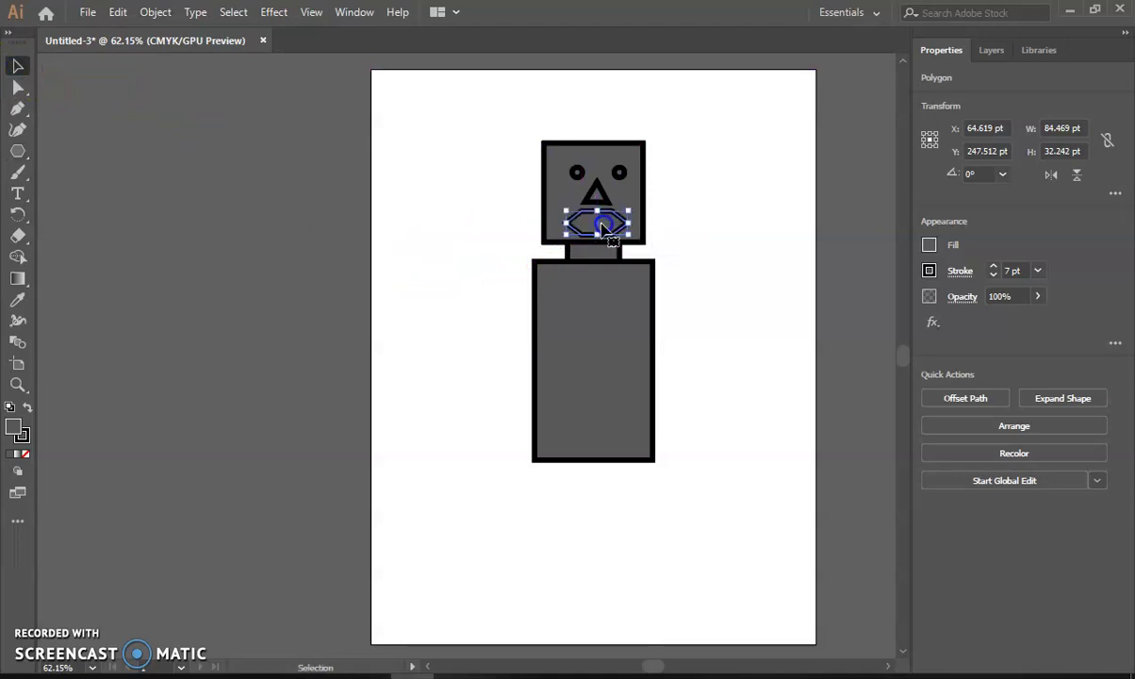
left_click(505, 139)
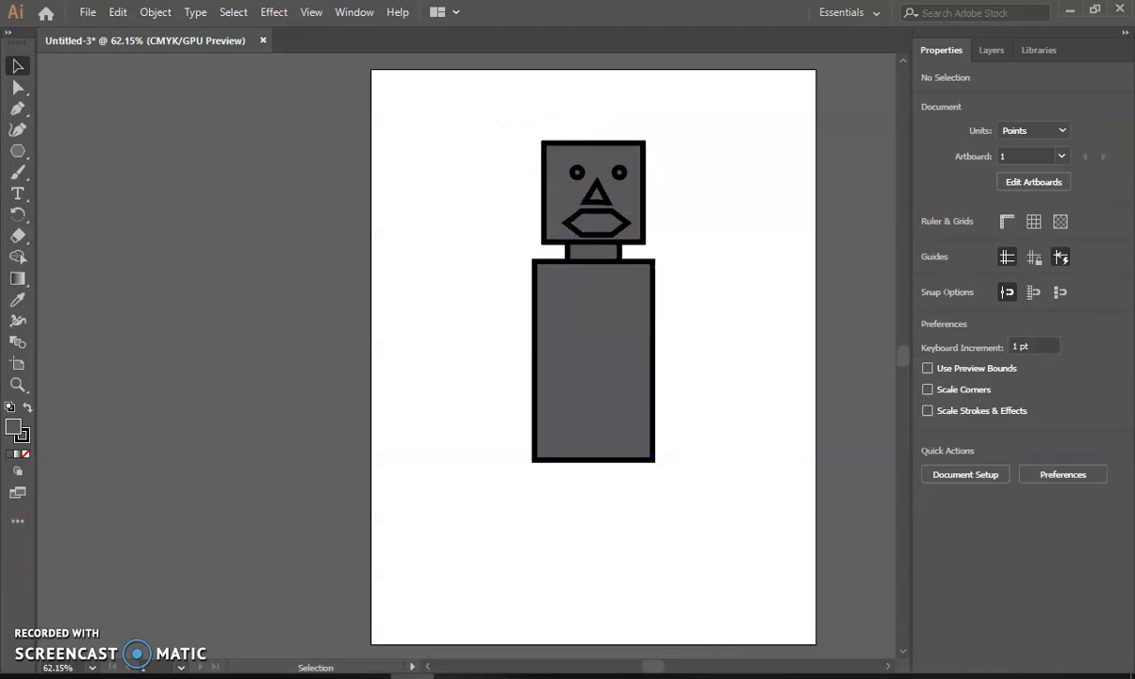
Draw a small grey circle and duplicate it into a beaded arm on the body's left.
left_click(19, 151)
left_click(68, 170)
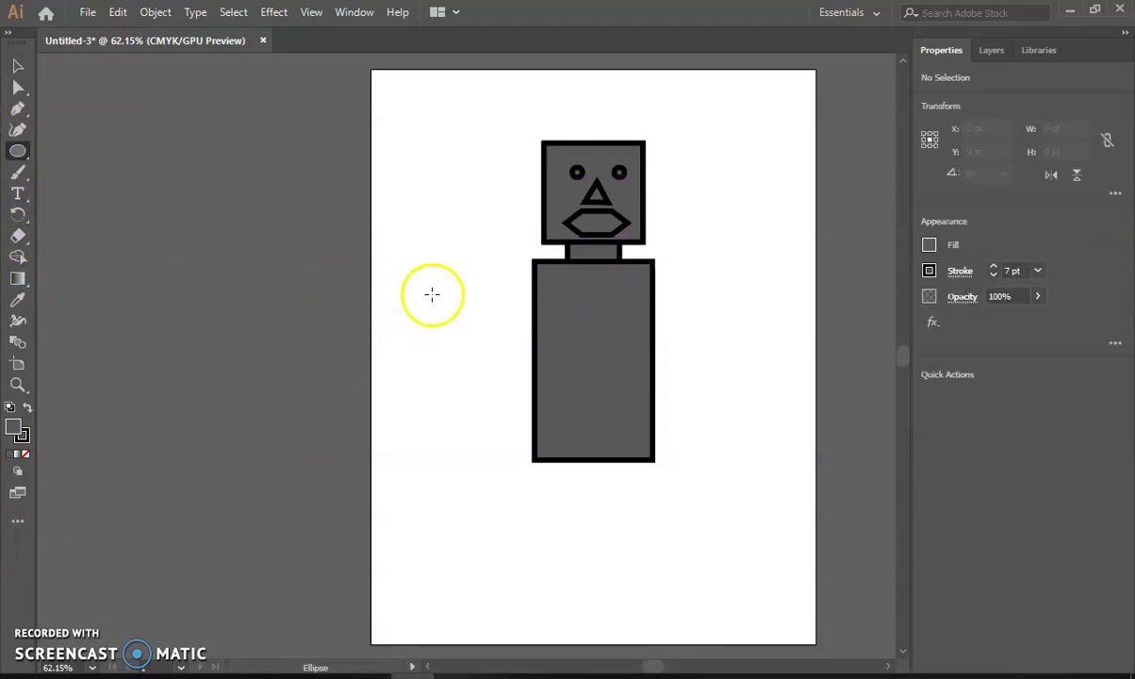
left_click_drag(472, 271, 500, 299)
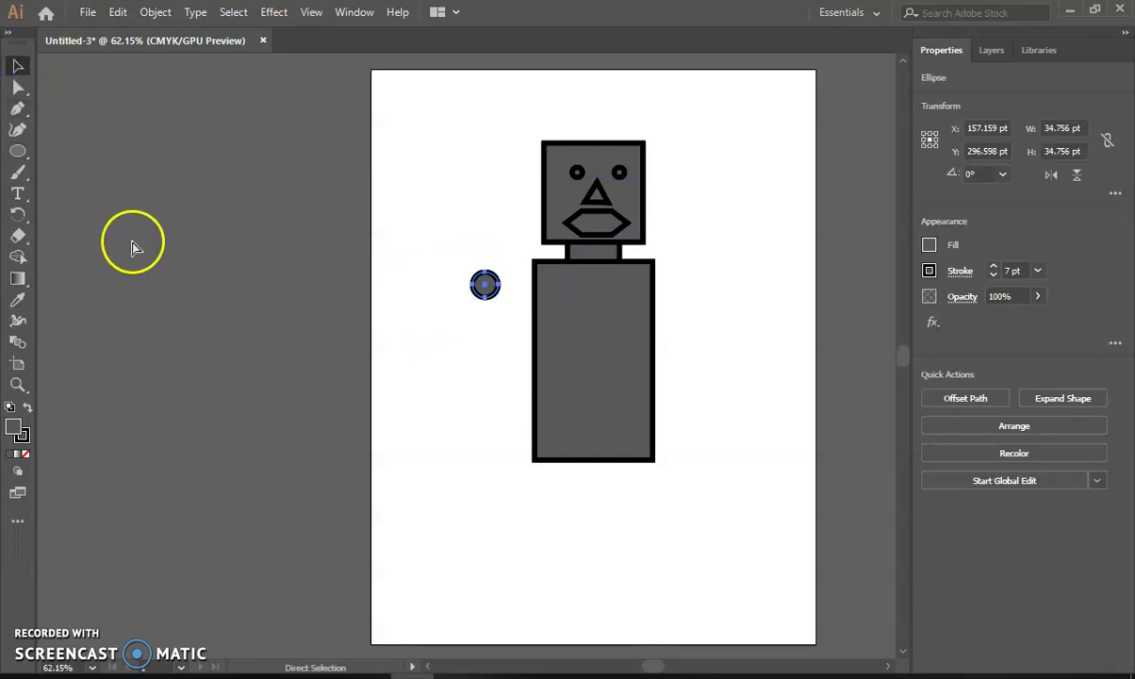
key("ctrl+v")
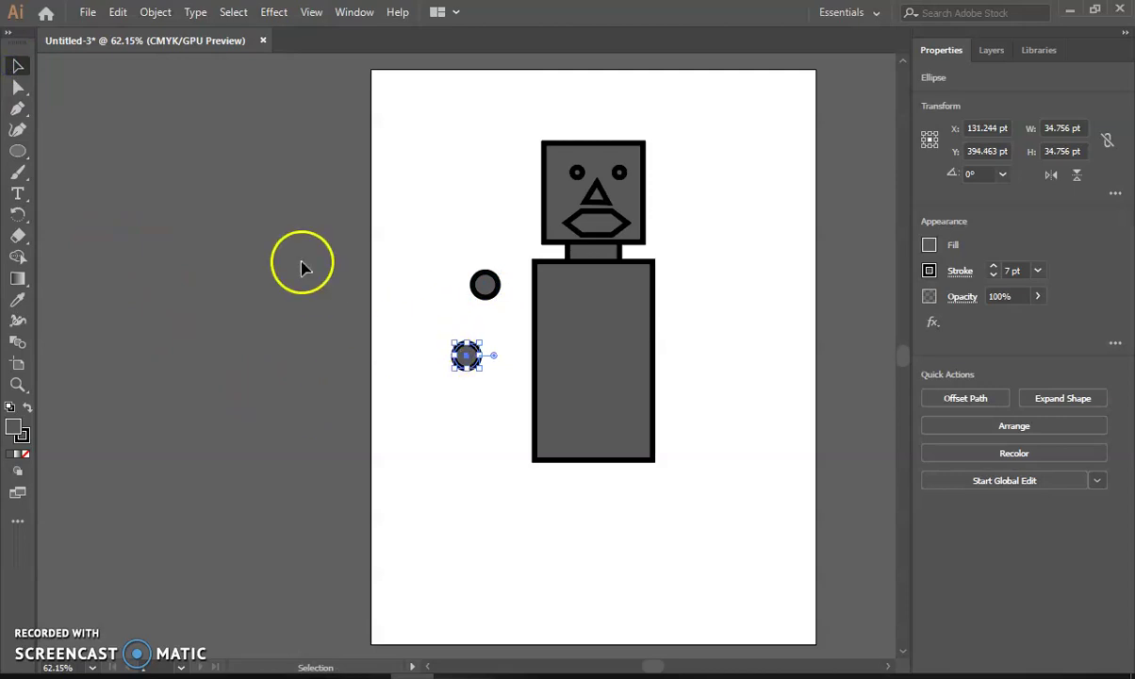
left_click_drag(487, 287, 526, 299)
left_click_drag(468, 355, 514, 315)
left_click(466, 355)
left_click_drag(465, 355, 660, 293)
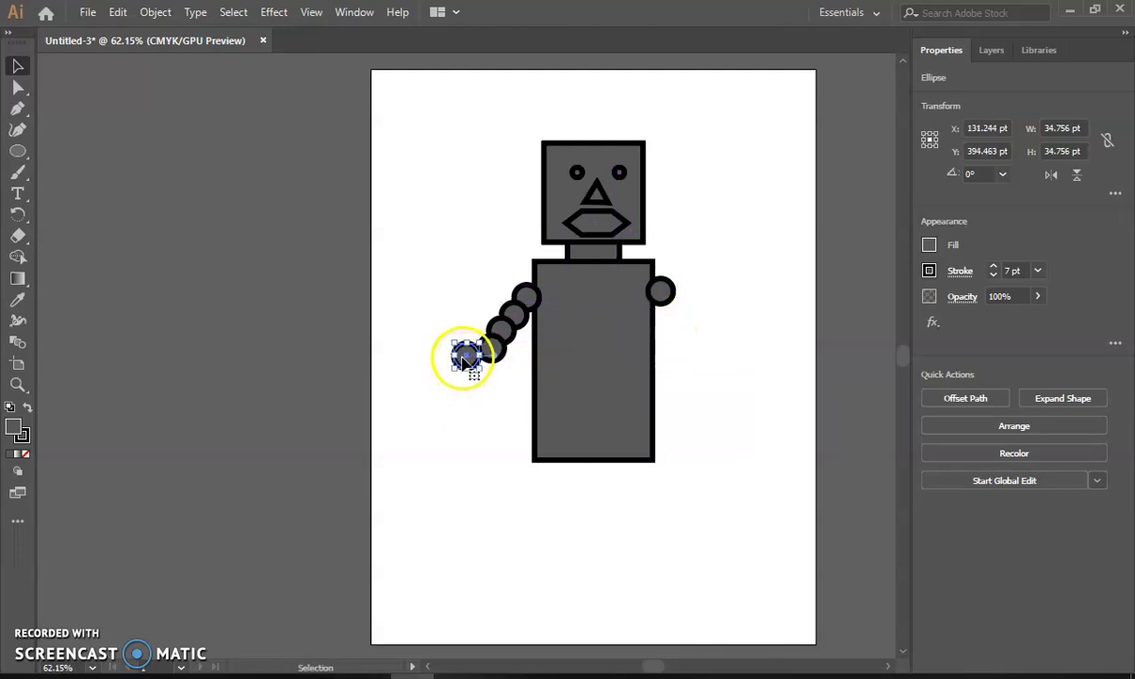
Copy circles down the body's right side to form the right arm.
left_click_drag(466, 359, 678, 313)
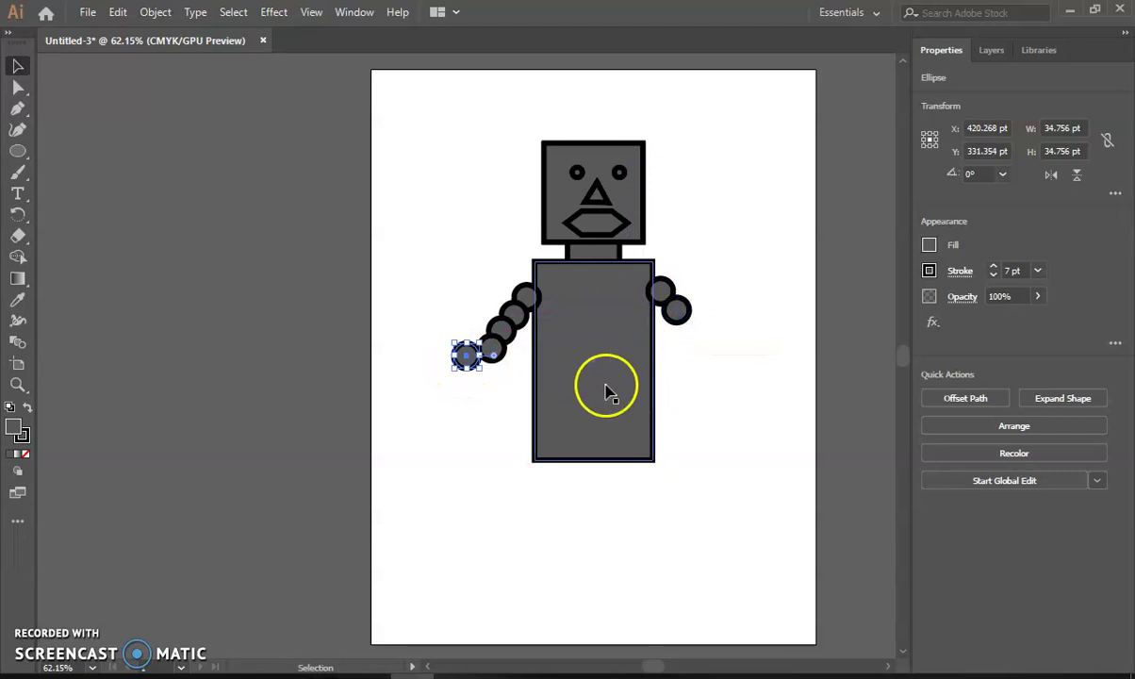
left_click(467, 360)
left_click_drag(467, 360, 691, 330)
left_click(466, 358)
left_click_drag(466, 358, 702, 357)
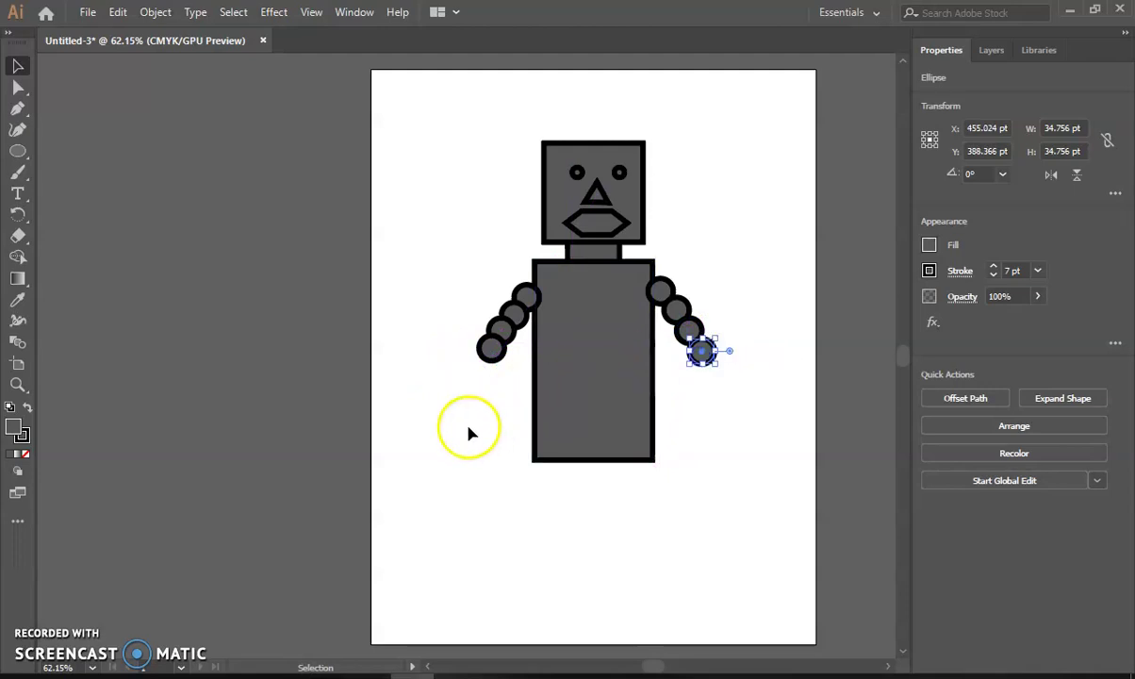
left_click(455, 372)
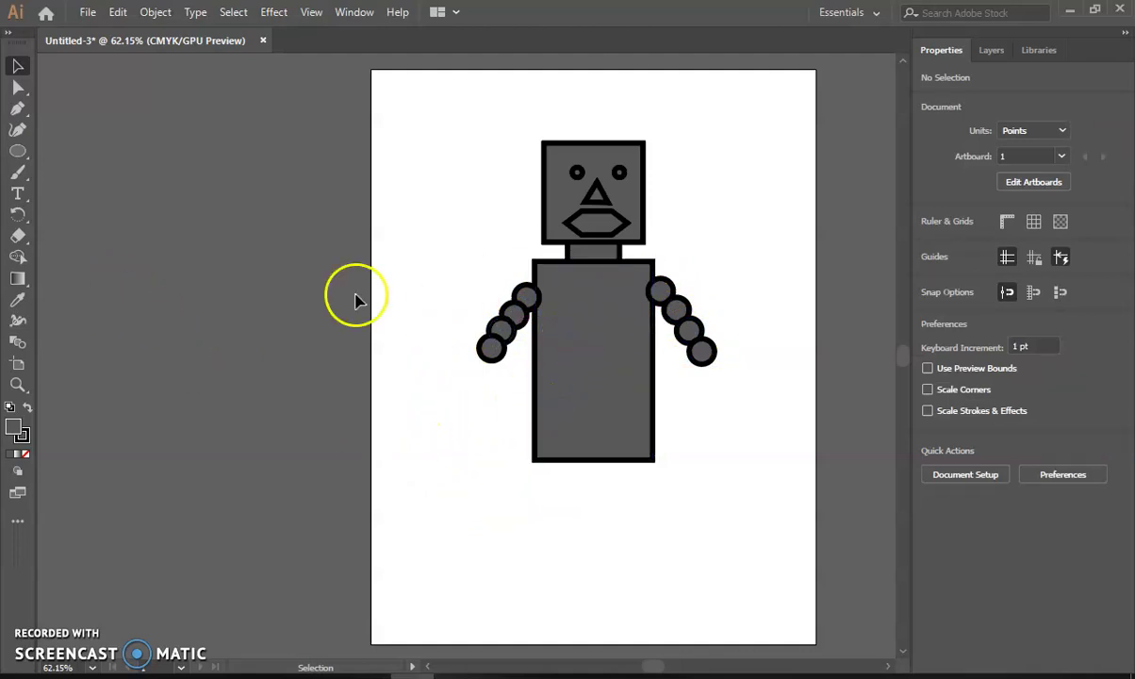
left_click(582, 346)
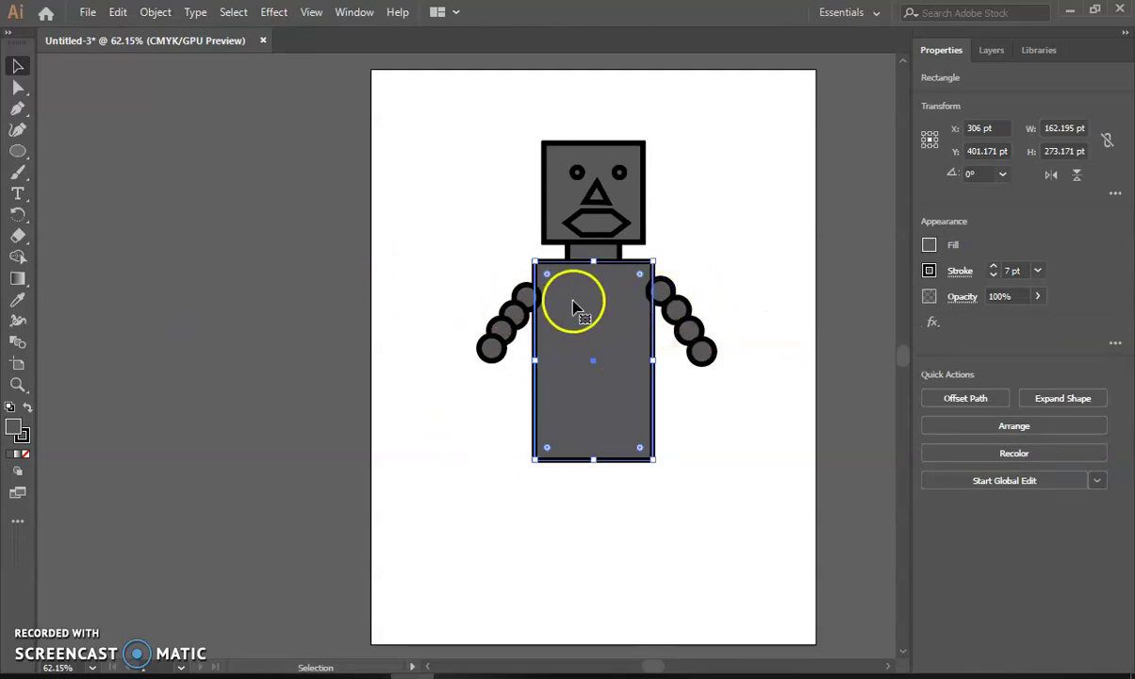
Apply Object > Arrange > Bring to Front to the body rectangle.
left_click(156, 11)
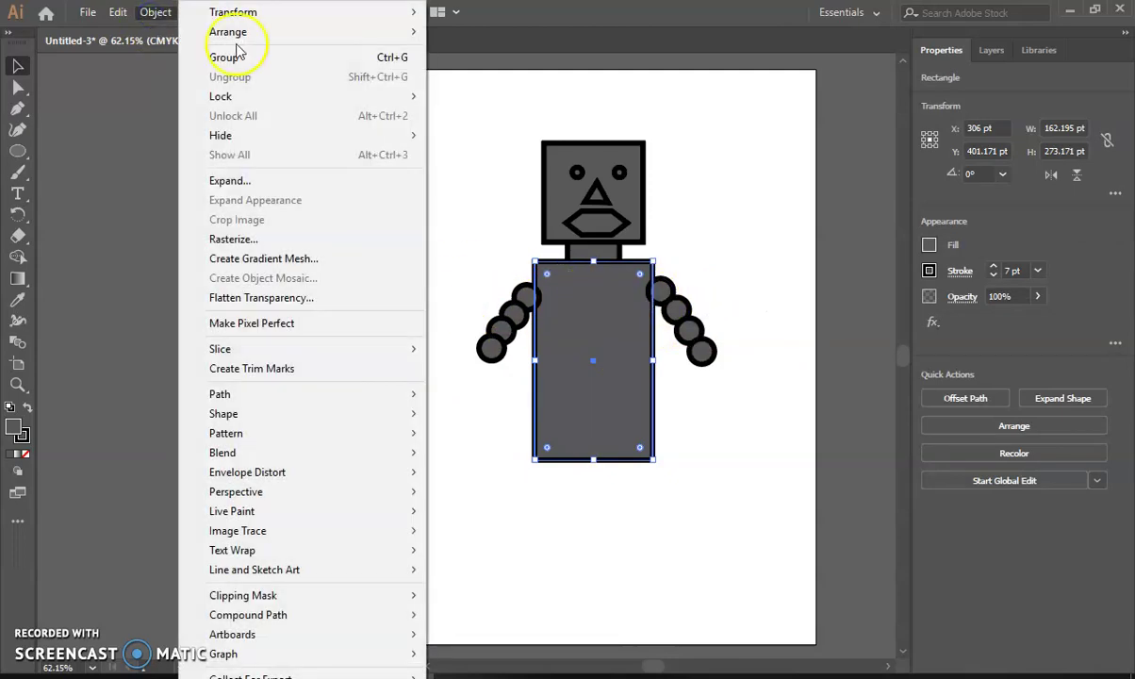
mouse_move(292, 32)
left_click(530, 36)
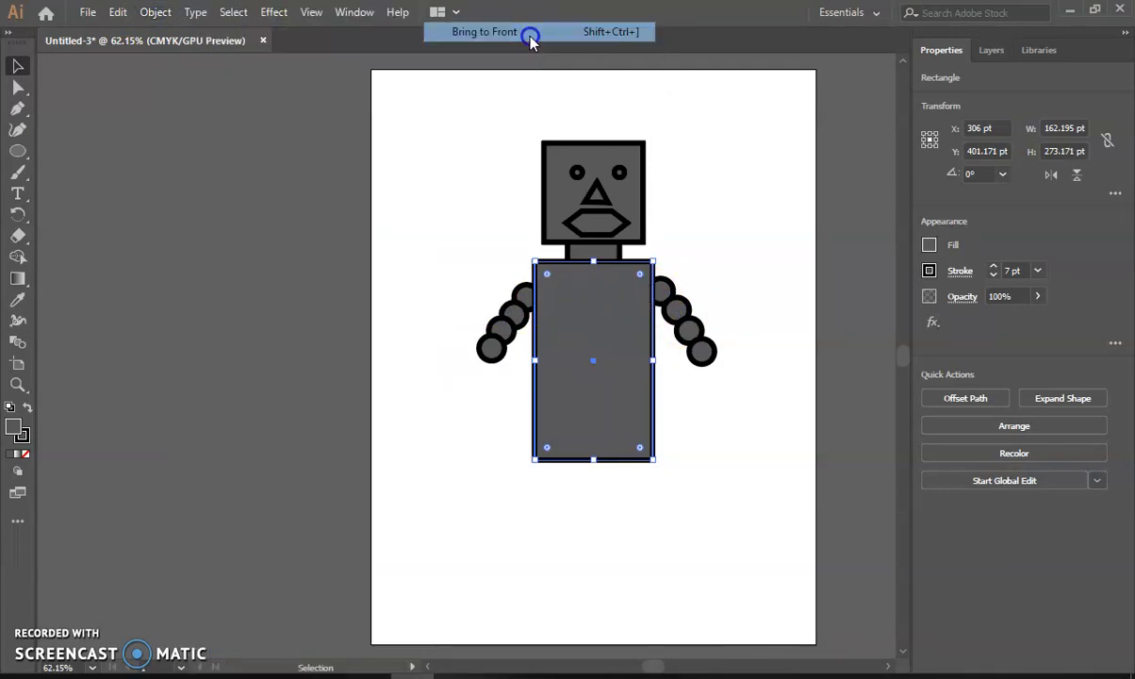
left_click(400, 167)
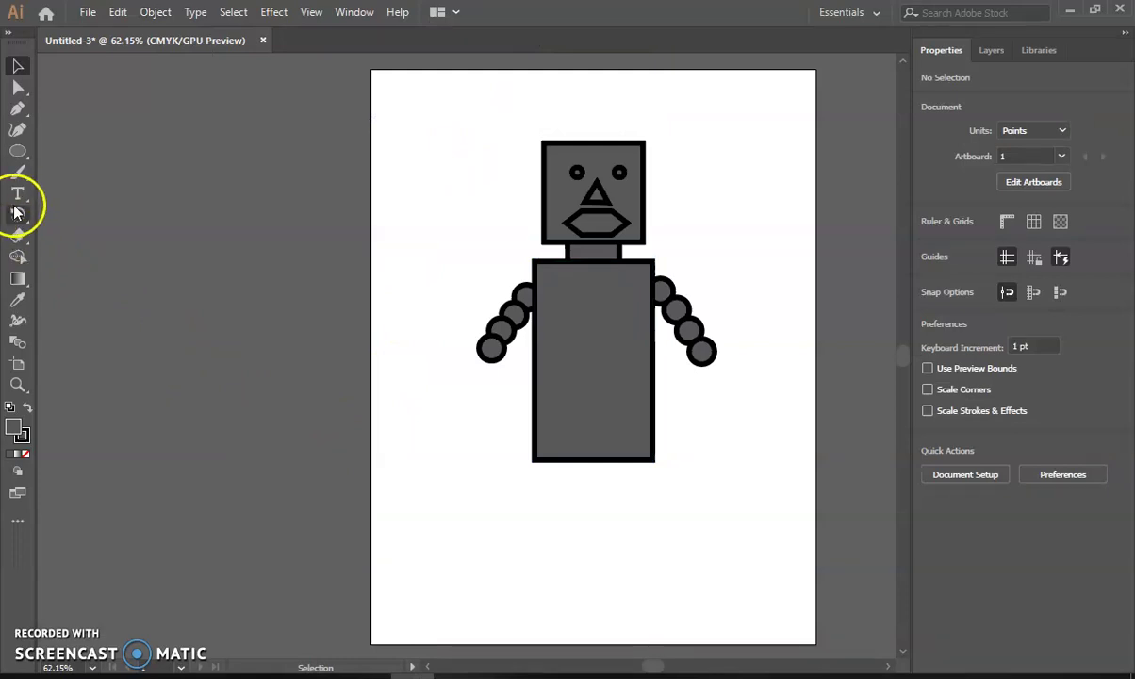
Draw a thin vertical slot on the chest with a red fill.
left_click_drag(21, 160, 95, 151)
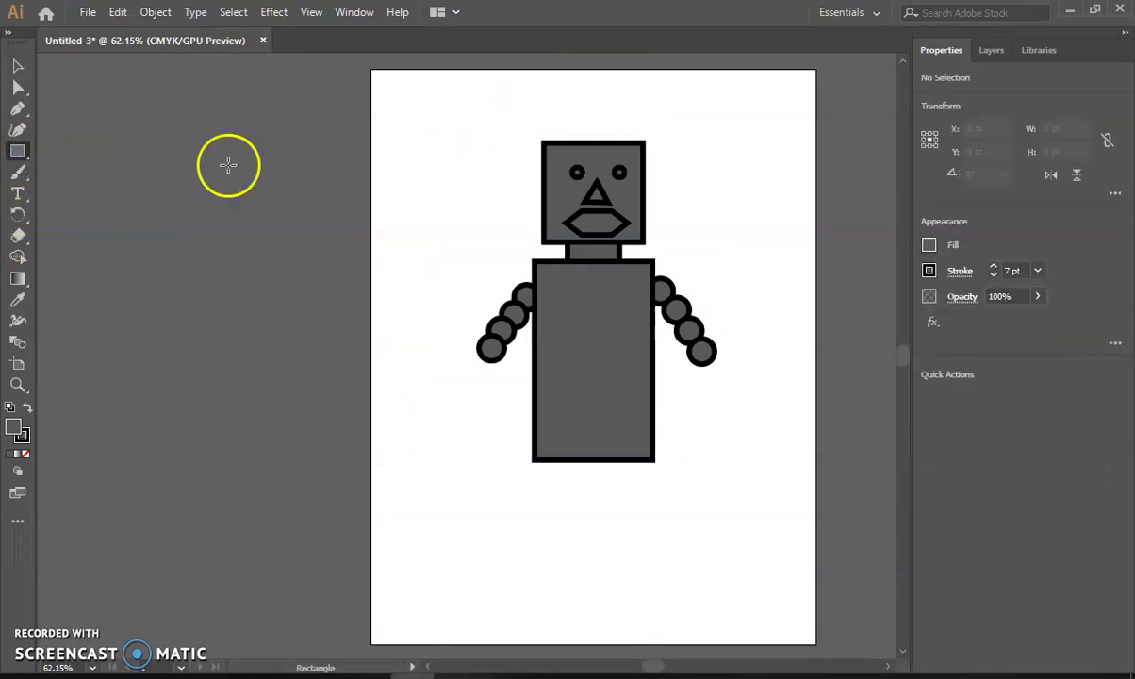
left_click(930, 245)
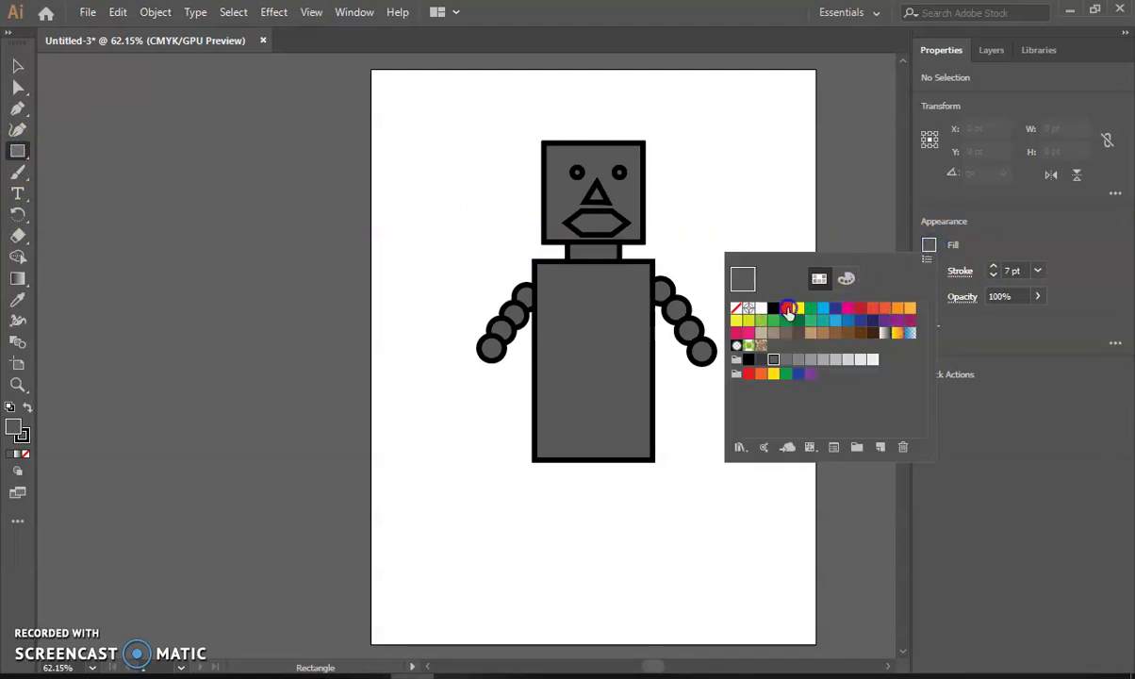
left_click(573, 300)
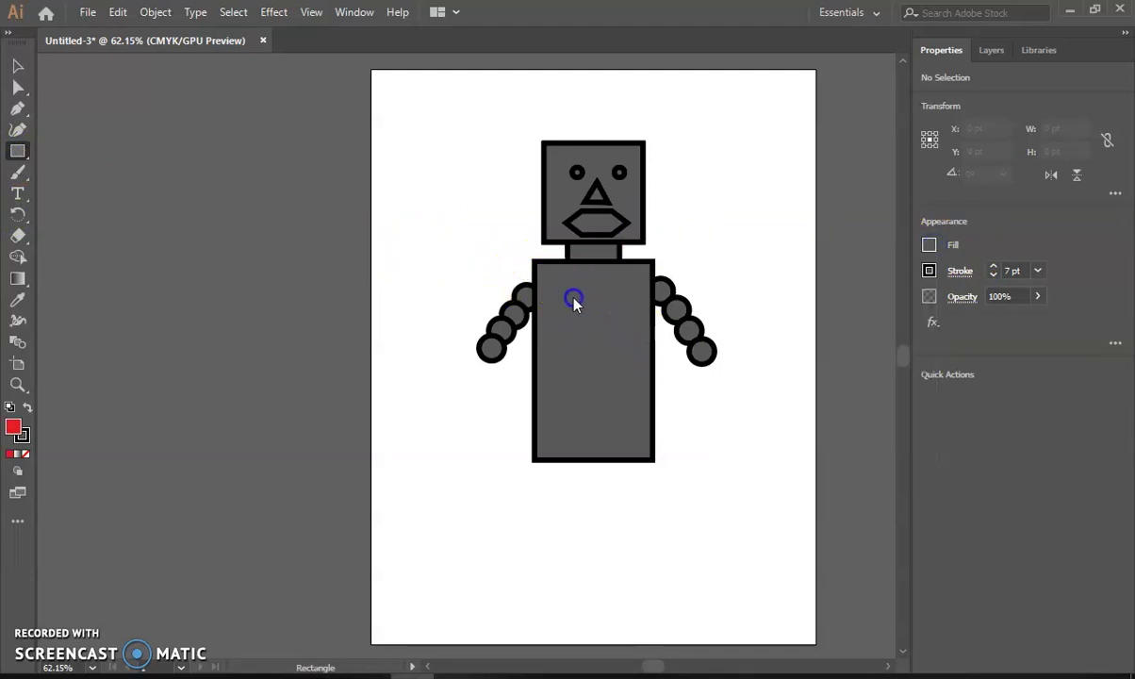
left_click_drag(566, 286, 577, 308)
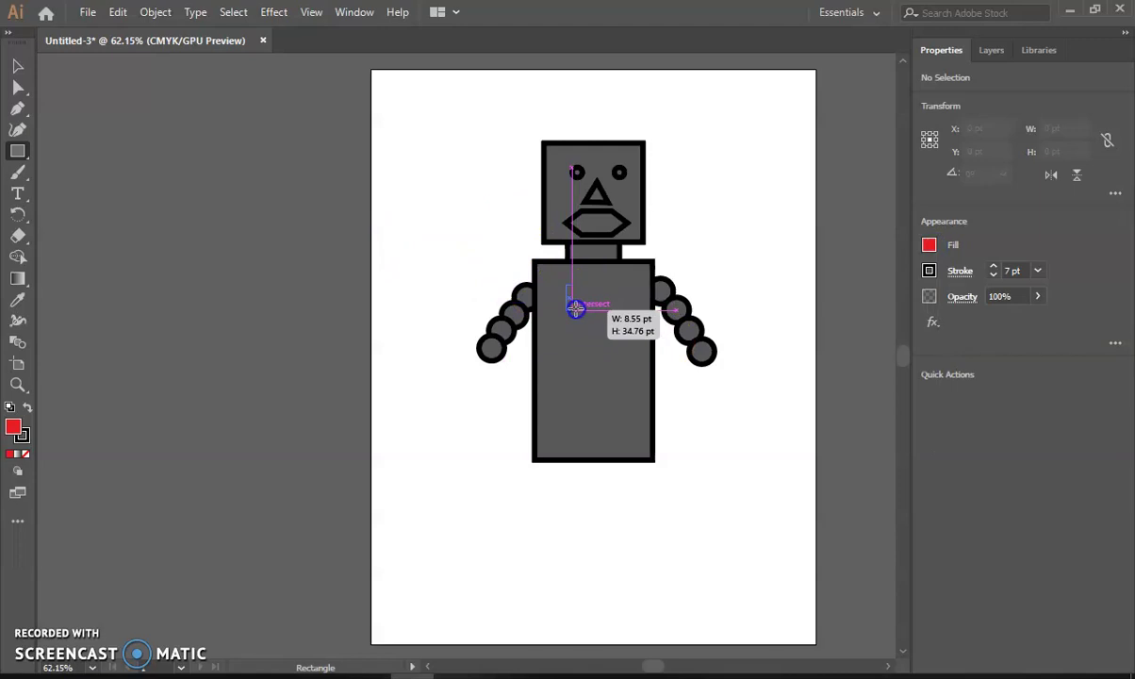
left_click_drag(576, 308, 643, 319)
Switch the fill to tan and draw a larger square lower on the body.
left_click(930, 246)
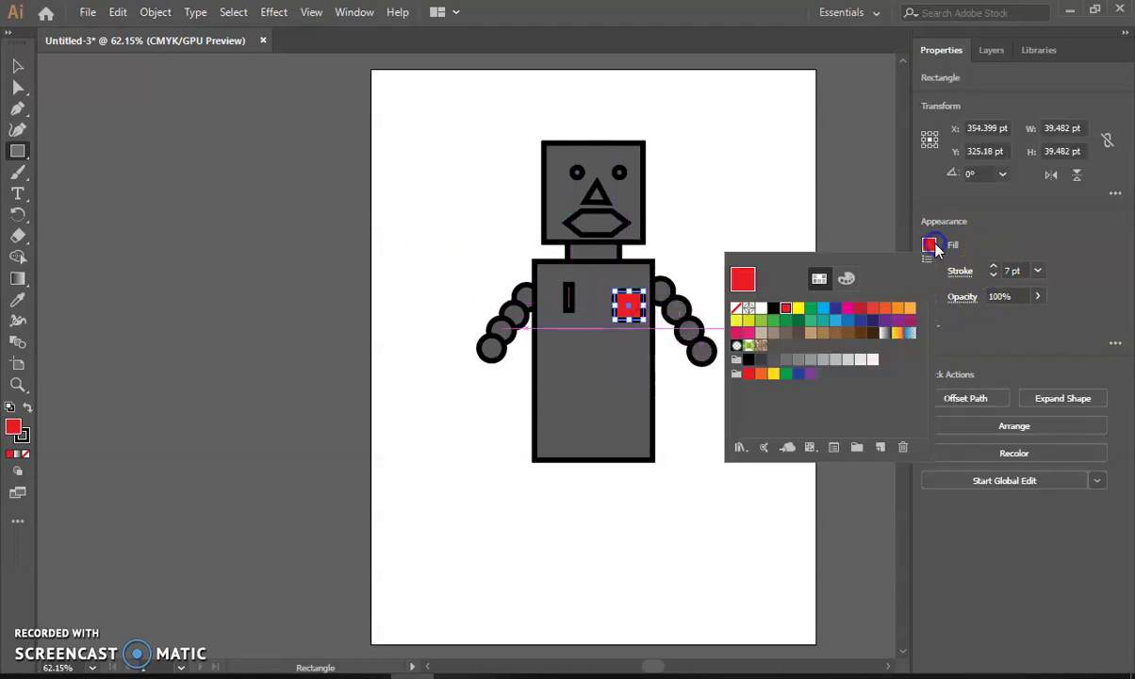
left_click(823, 335)
left_click(552, 363)
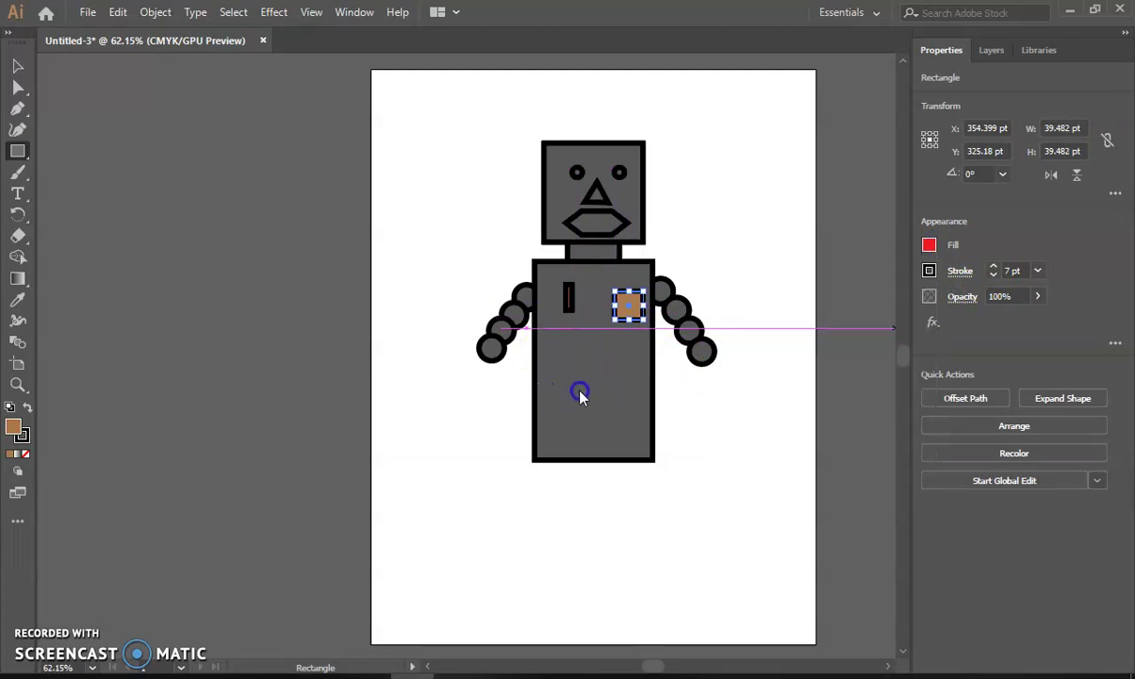
left_click_drag(565, 351, 600, 389)
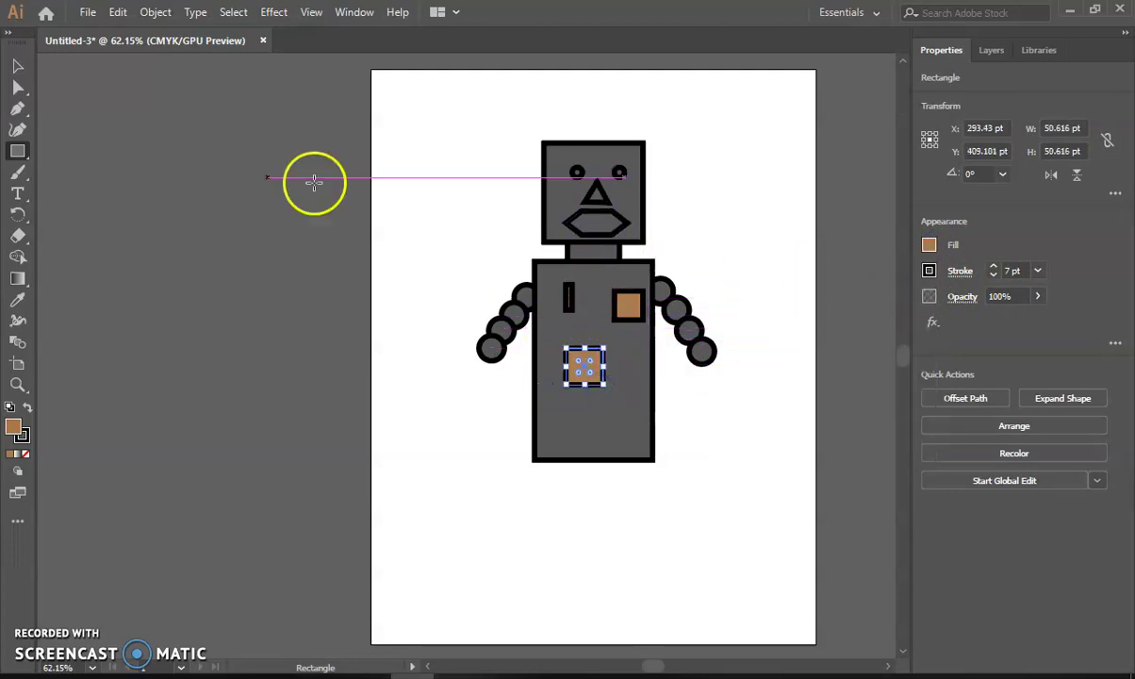
left_click(19, 68)
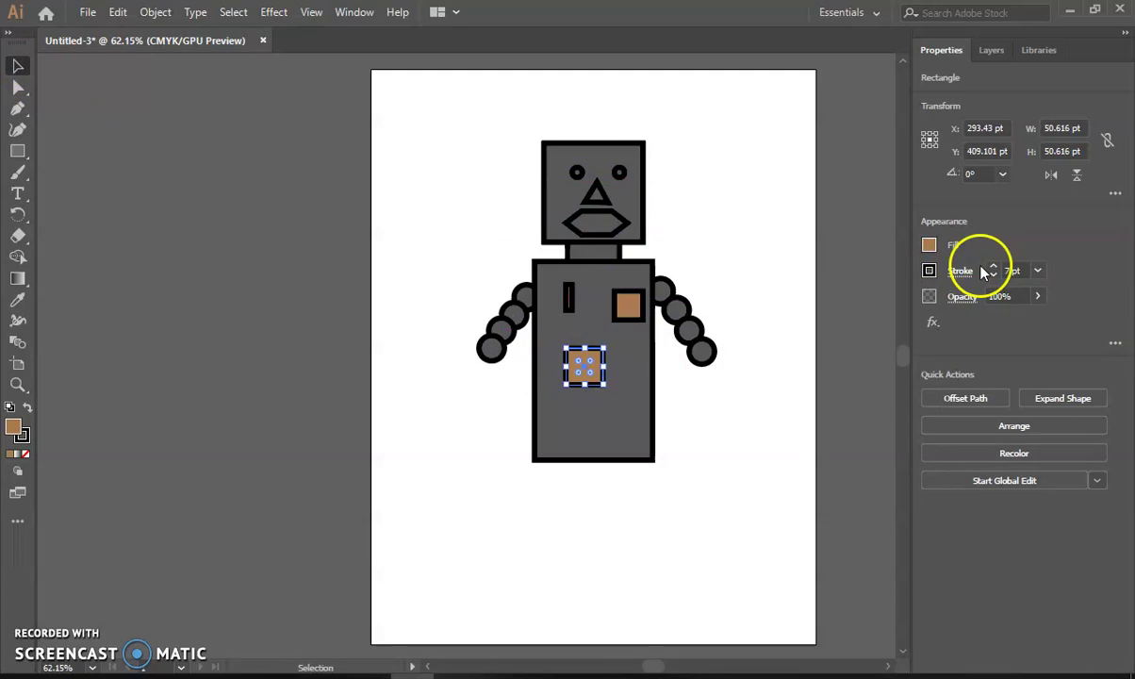
left_click(695, 202)
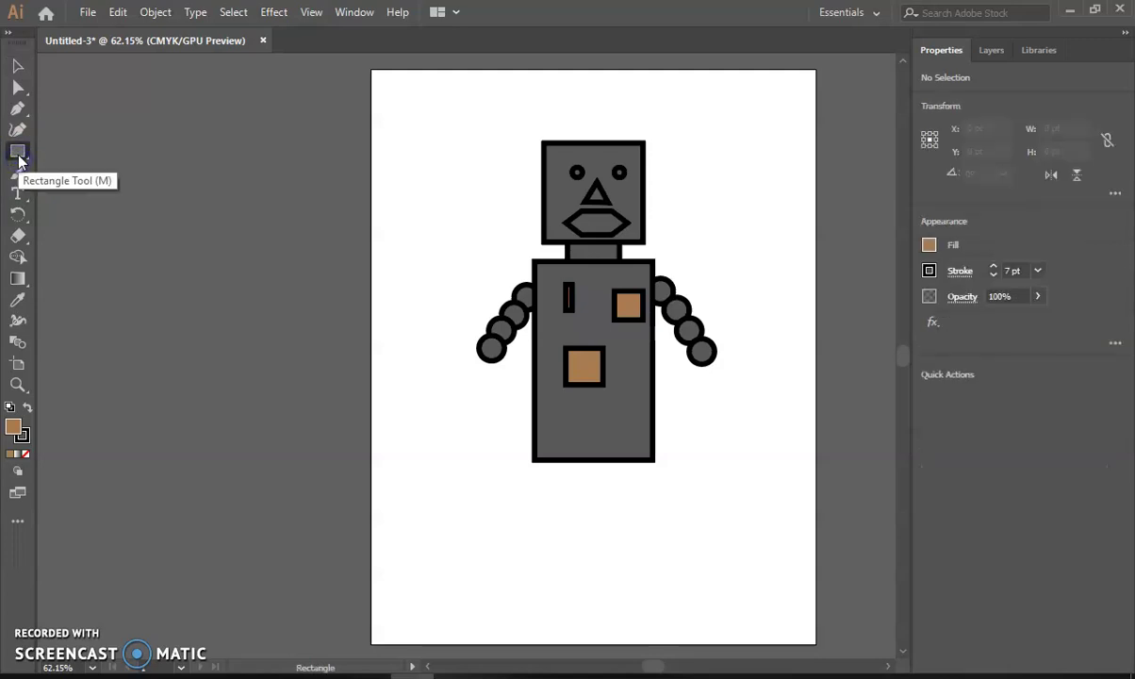
Draw a 30.793 by 129.268 pt leg, sample the body's grey, and paste a second leg beside it.
left_click_drag(572, 544, 550, 450)
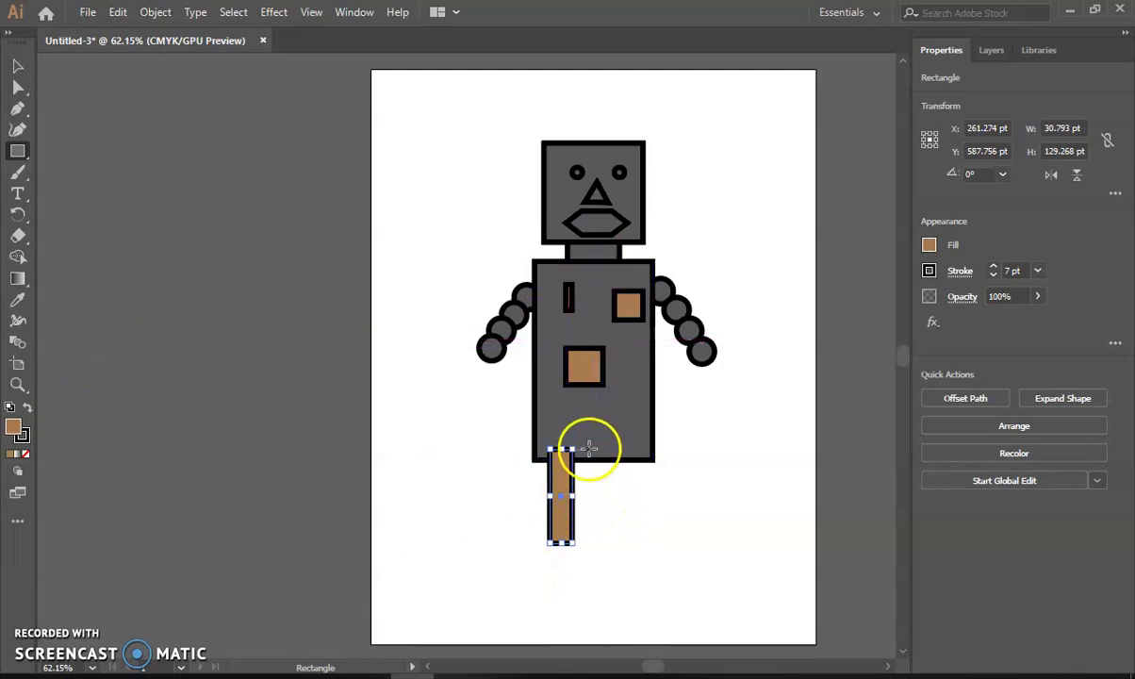
left_click(18, 302)
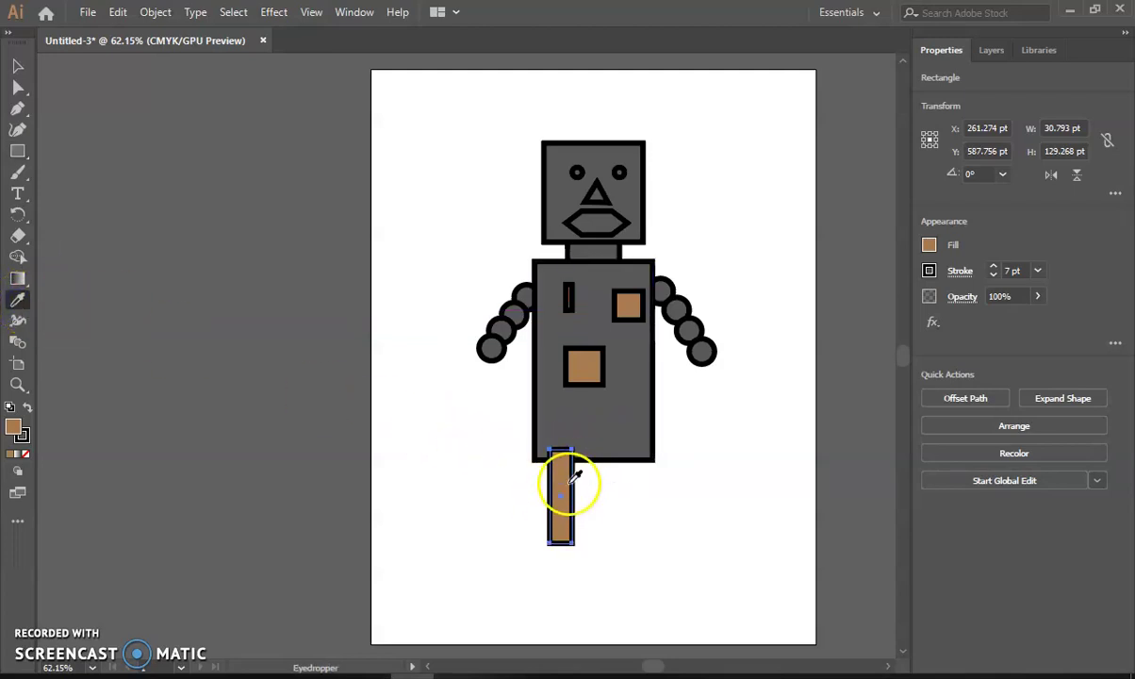
left_click(622, 414)
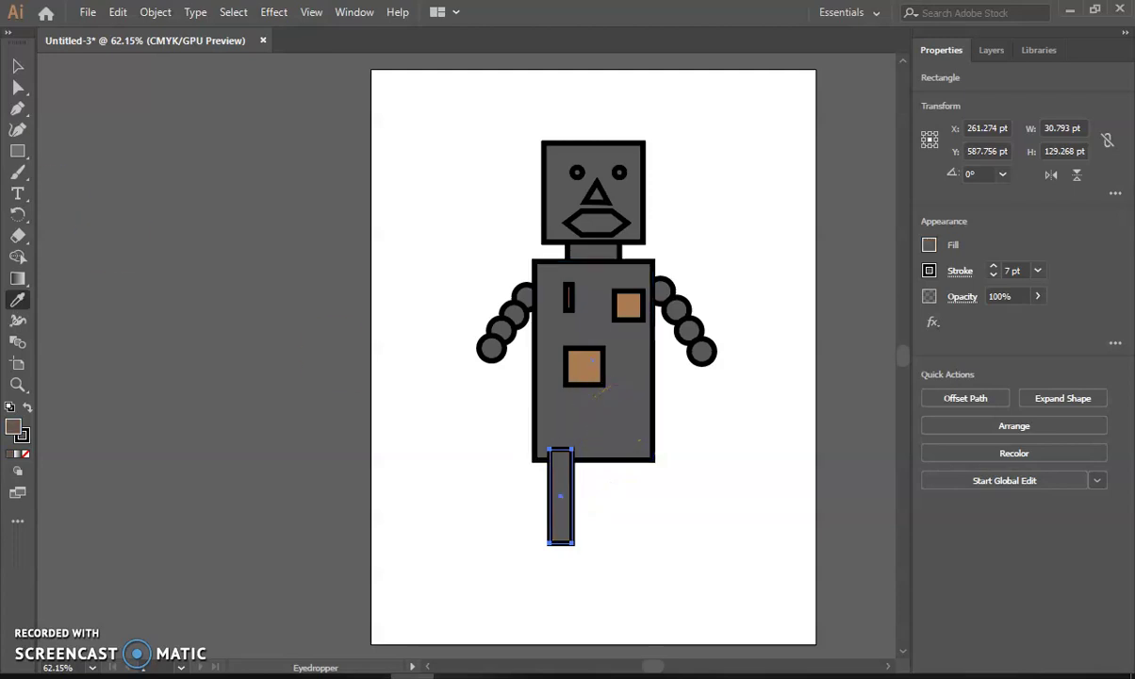
left_click(19, 68)
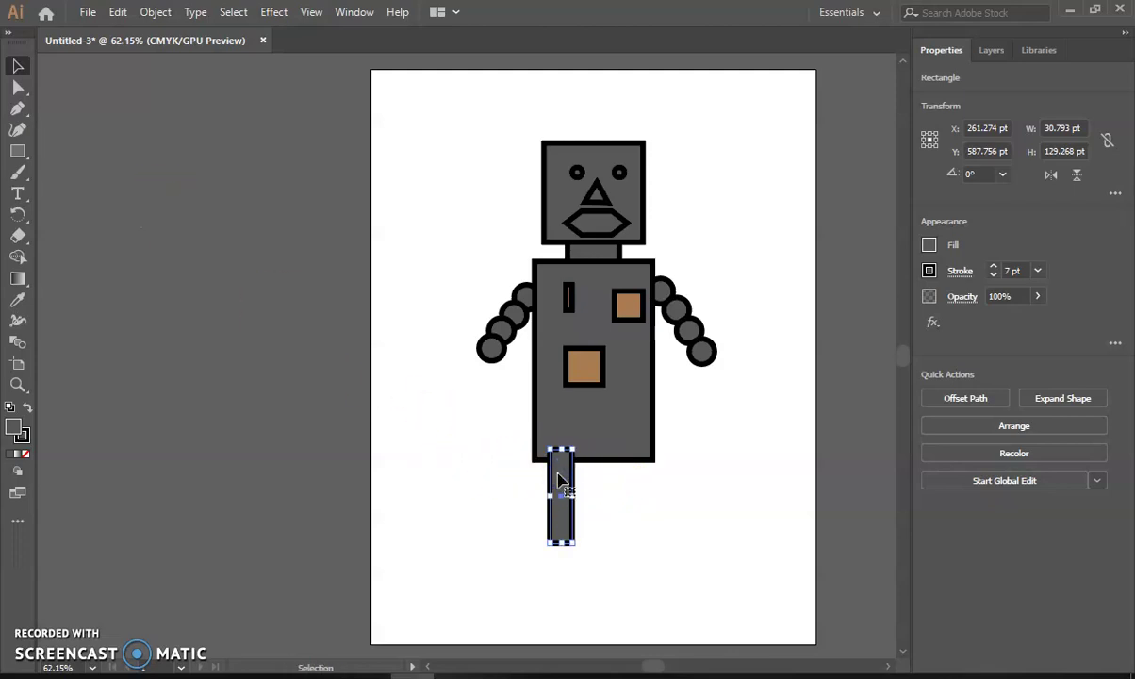
key("ctrl+v")
left_click_drag(474, 377, 627, 524)
left_click(632, 547)
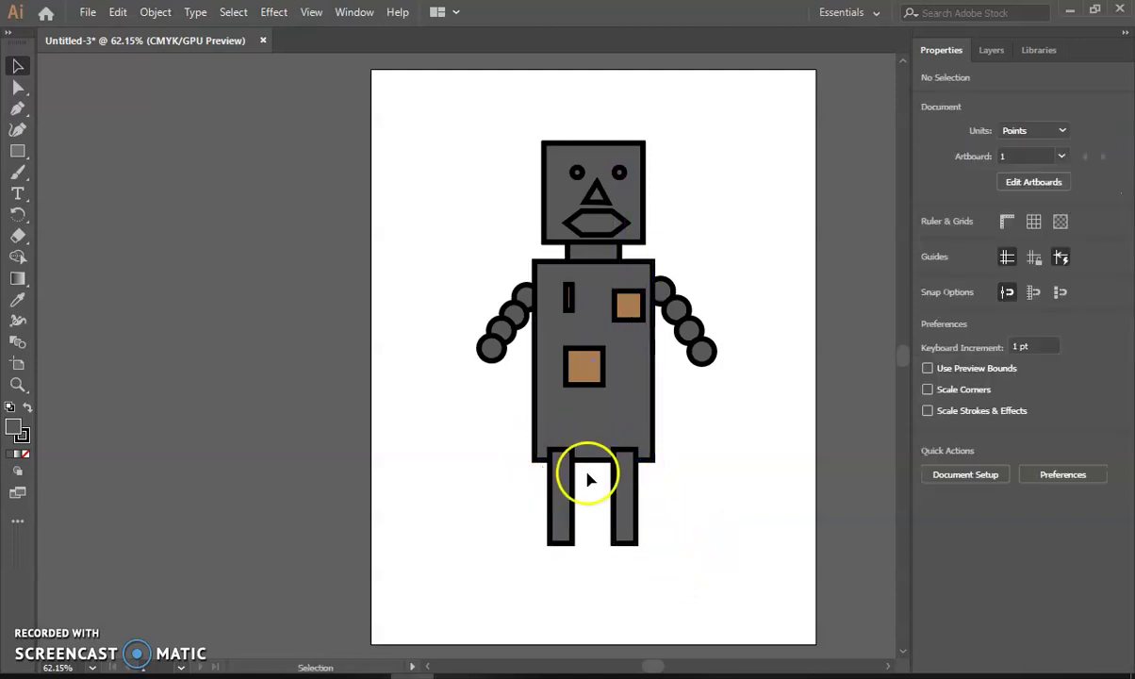
Send both legs to the back so they sit behind the robot's body.
left_click_drag(509, 504, 508, 503)
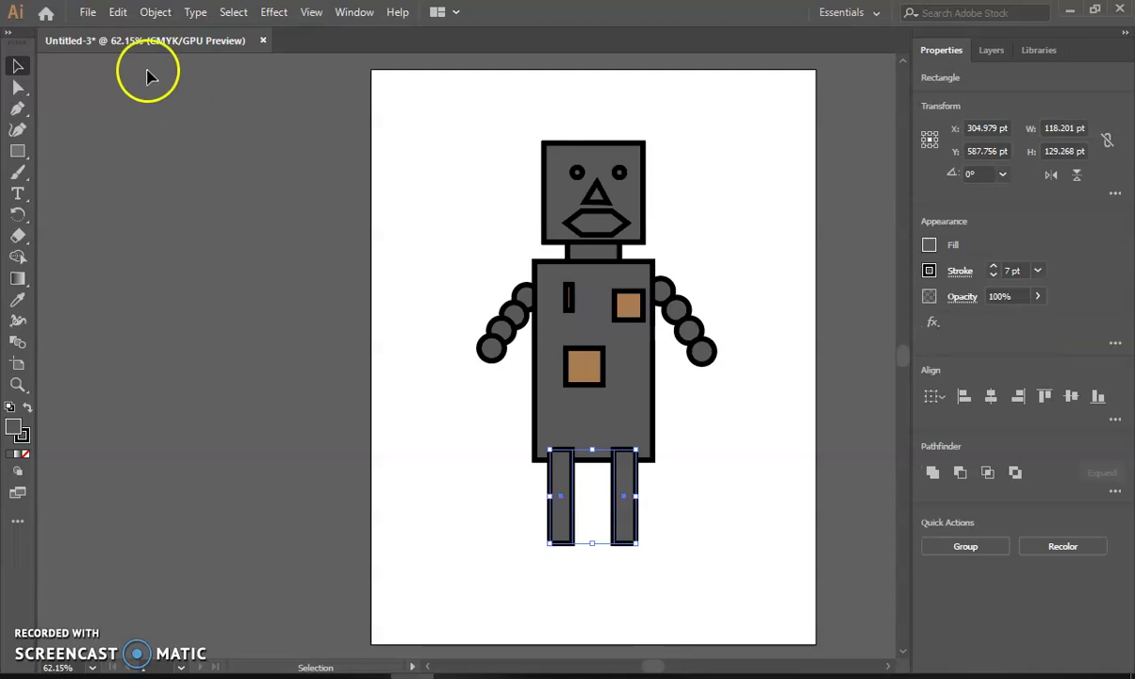
left_click(151, 15)
mouse_move(272, 33)
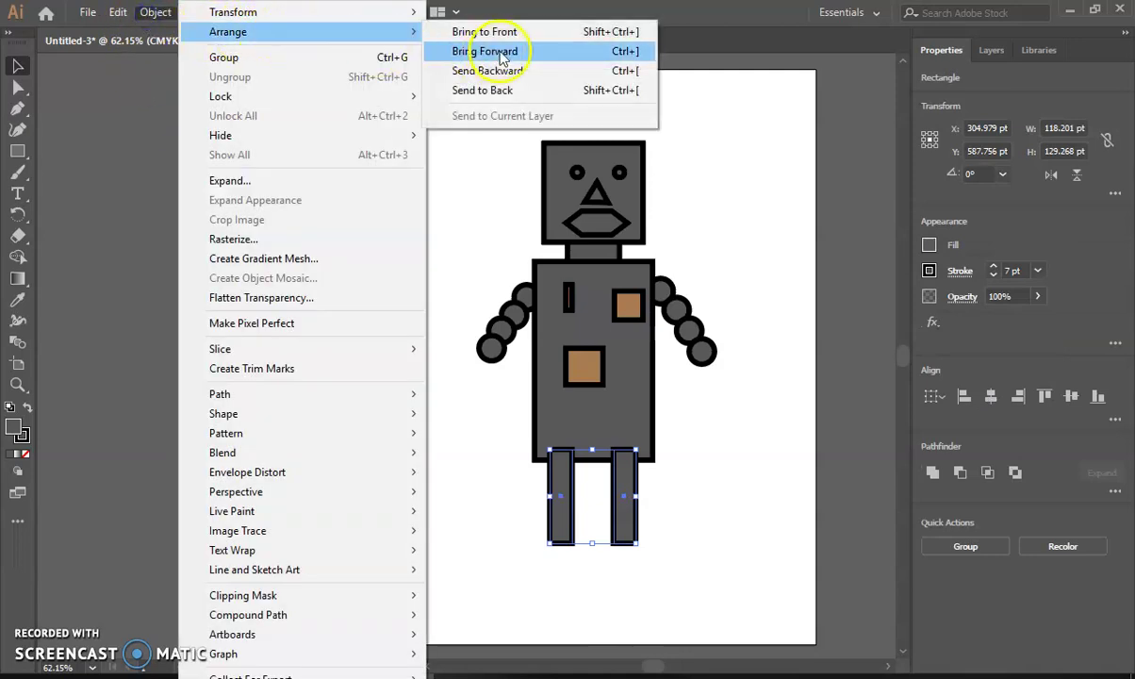
left_click(506, 90)
left_click(383, 160)
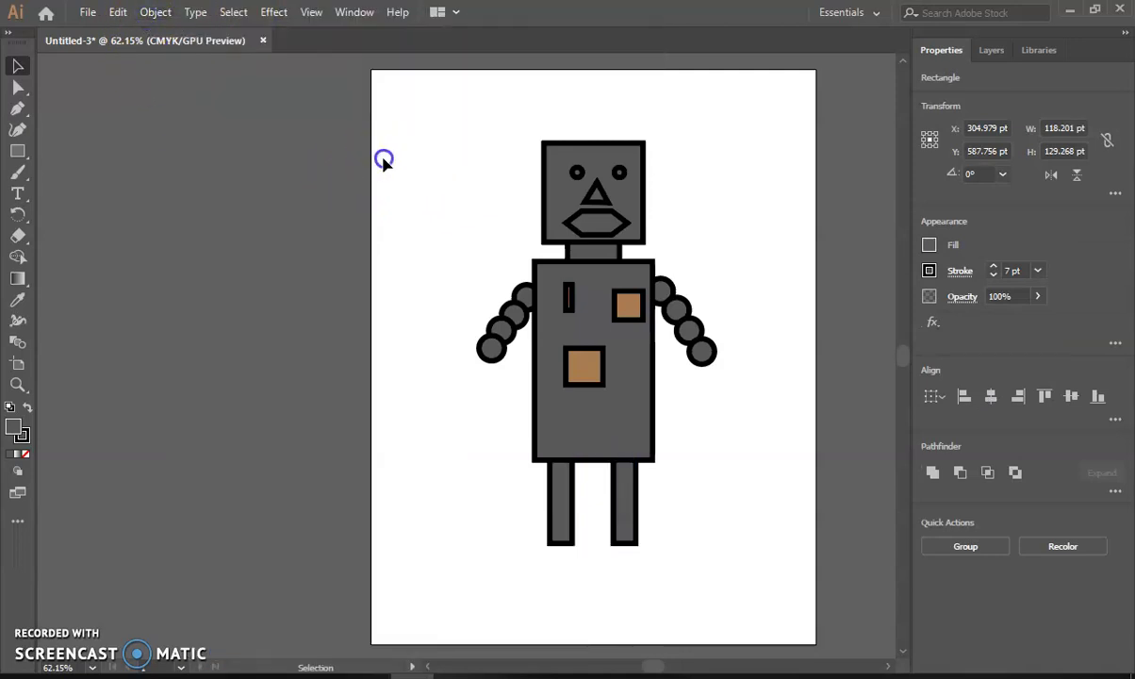
Fill the robot's hexagon mouth with white.
left_click(596, 222)
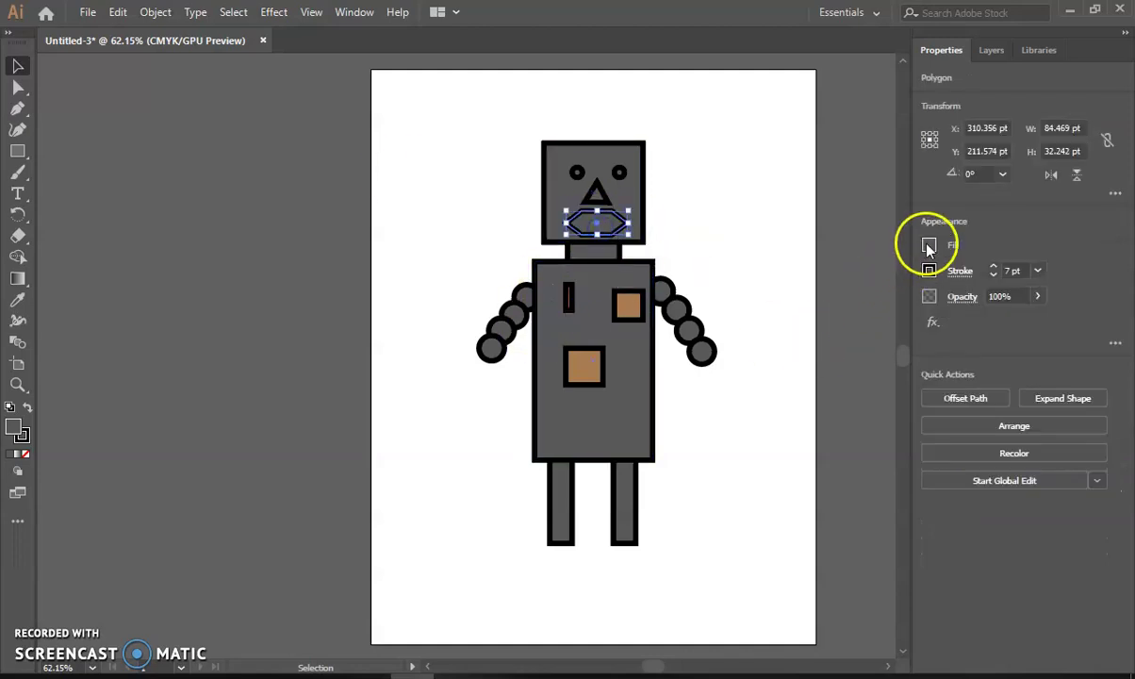
left_click(929, 246)
left_click(761, 309)
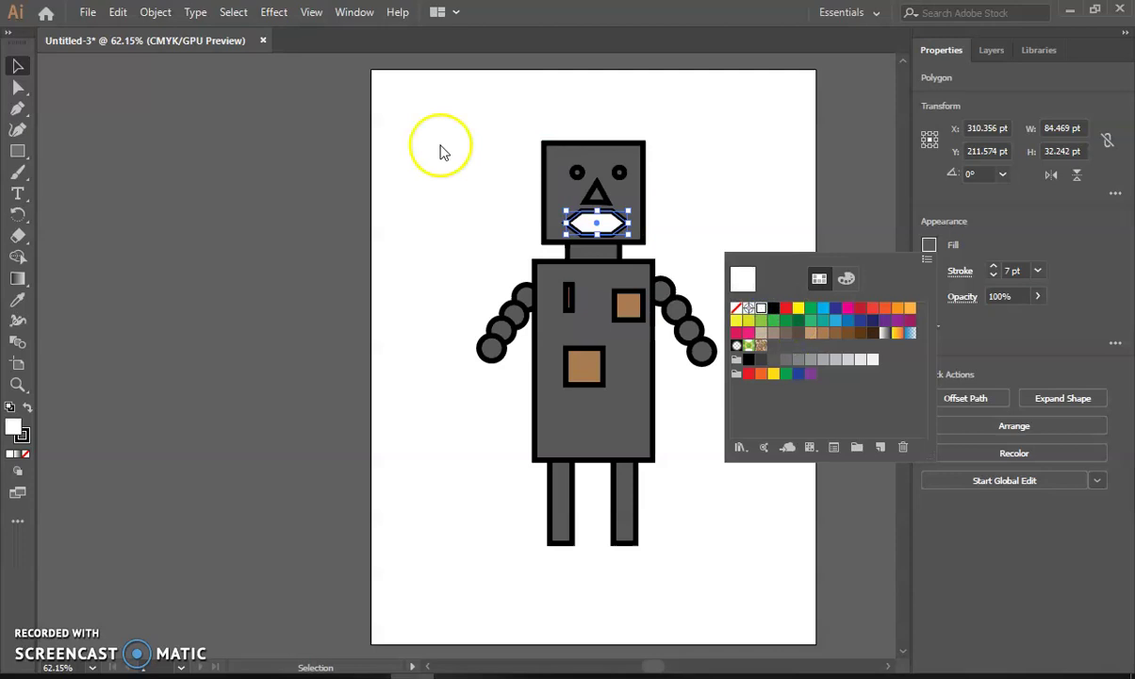
left_click(17, 68)
left_click(351, 197)
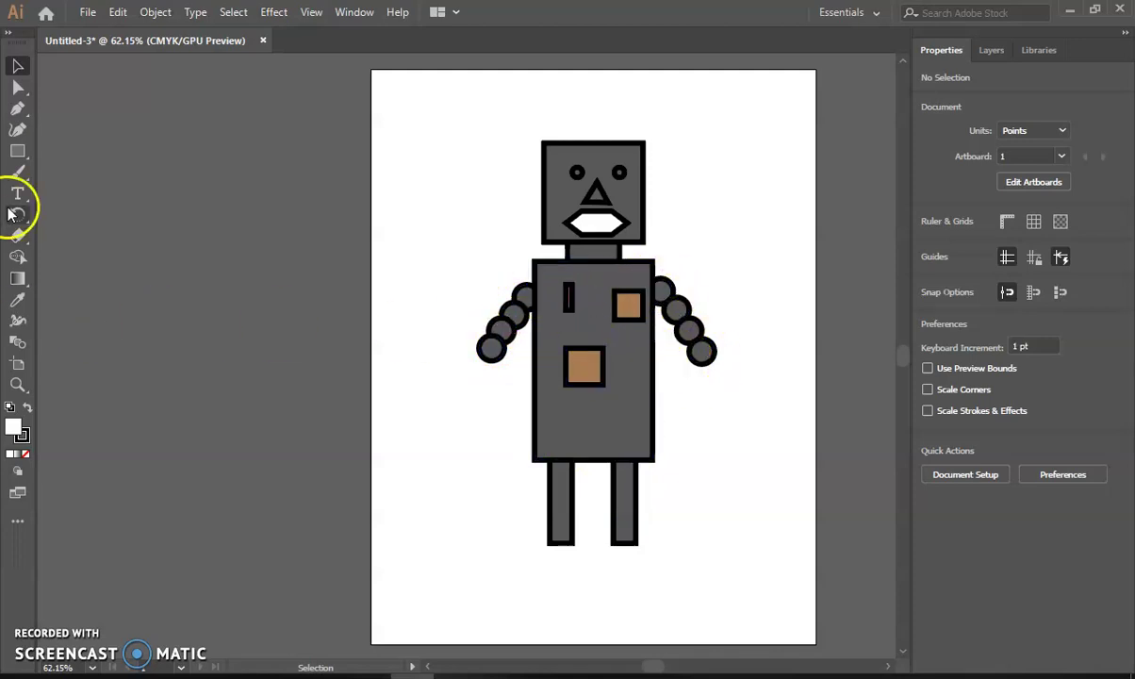
Draw a small rectangular ear on the head's left side, matching the head's grey fill.
left_click(15, 158)
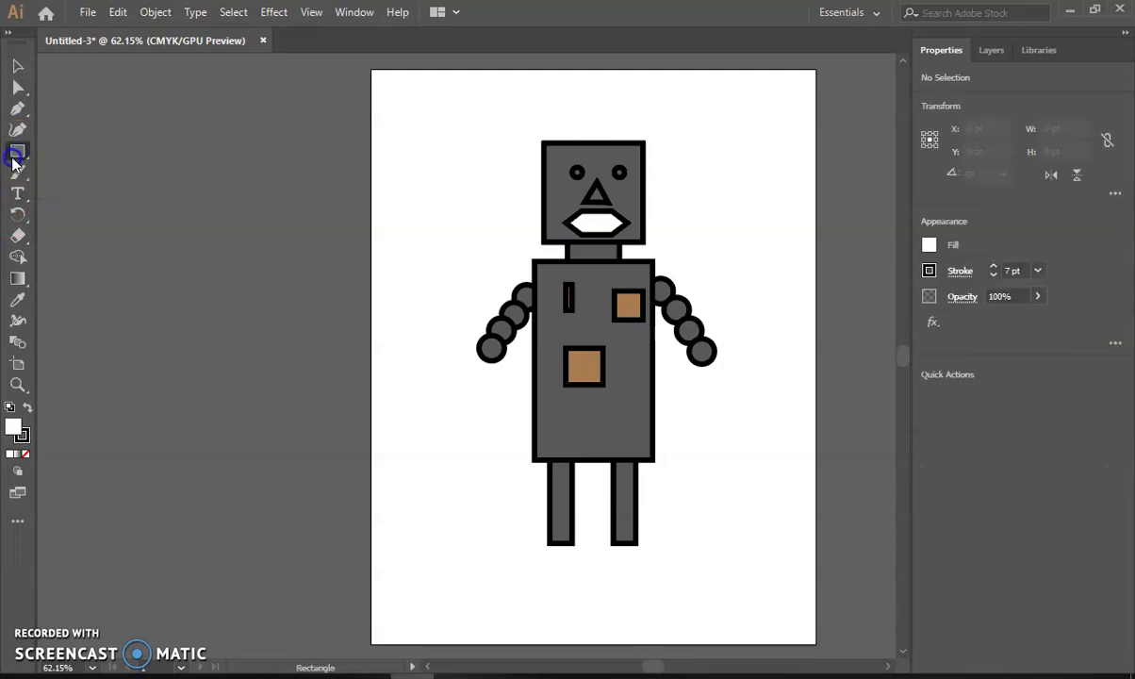
left_click_drag(543, 186, 520, 198)
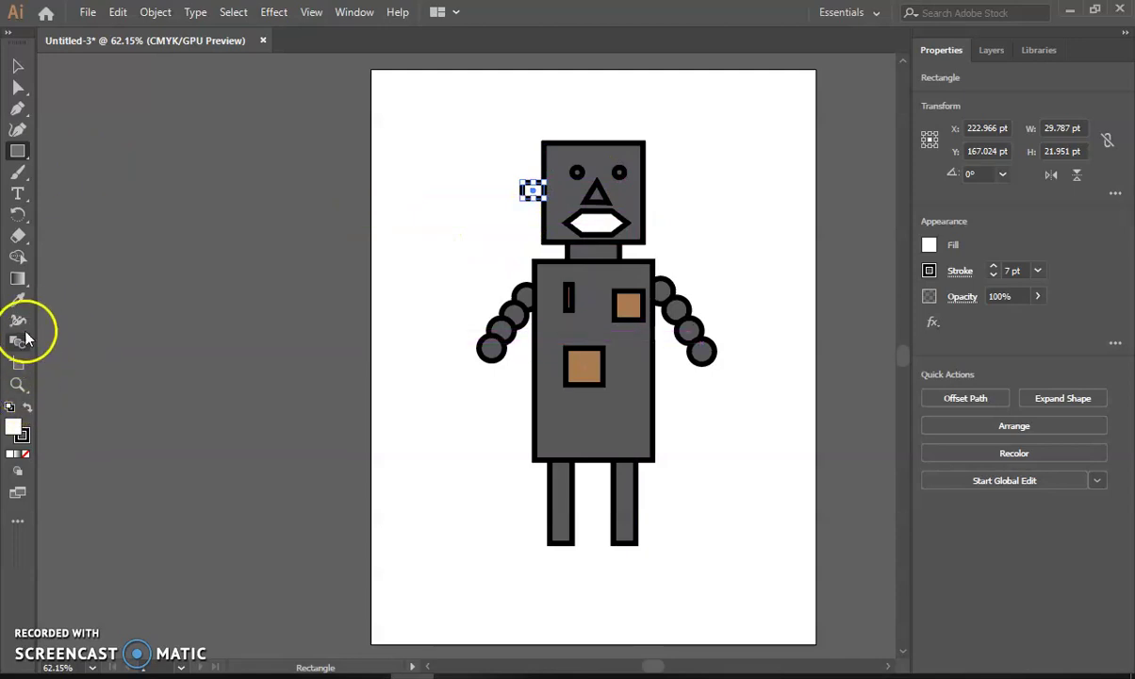
left_click(17, 299)
left_click(558, 182)
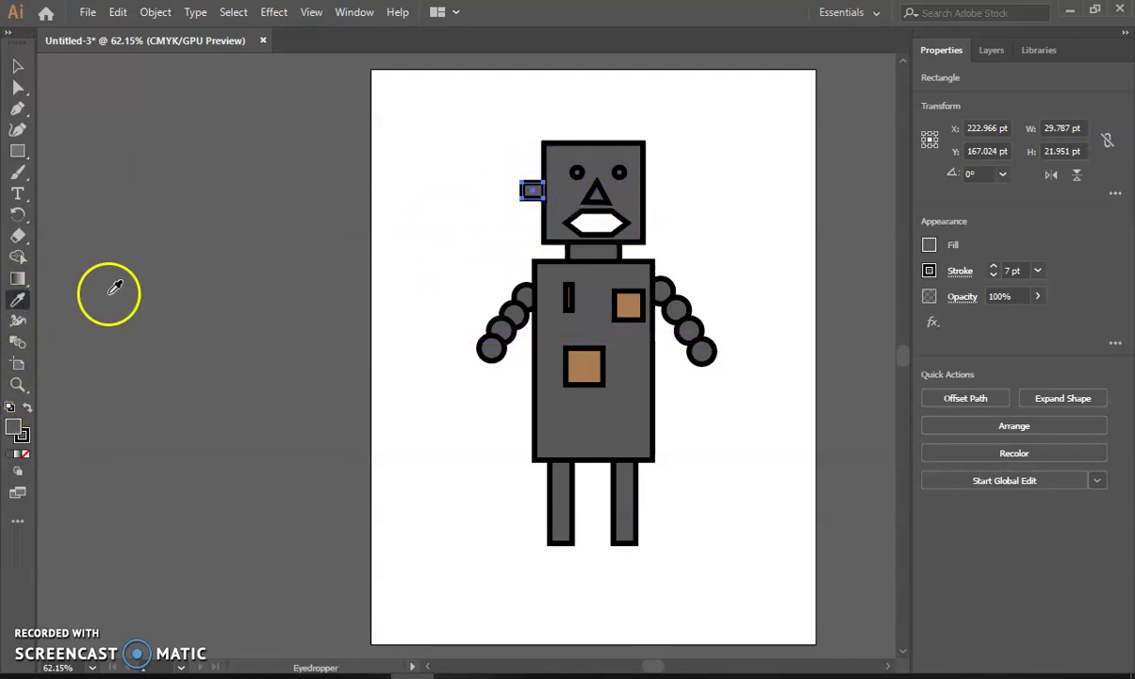
left_click(17, 66)
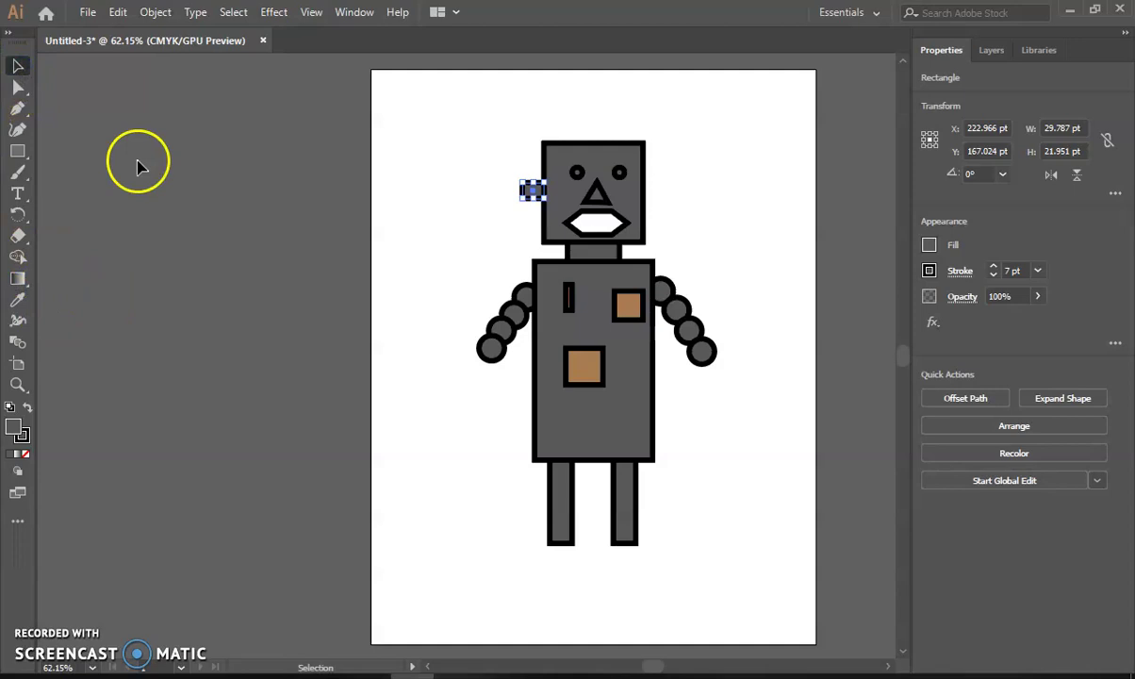
Paste a copy of the ear and position it on the head's right side.
key("ctrl+v")
left_click_drag(470, 363, 658, 198)
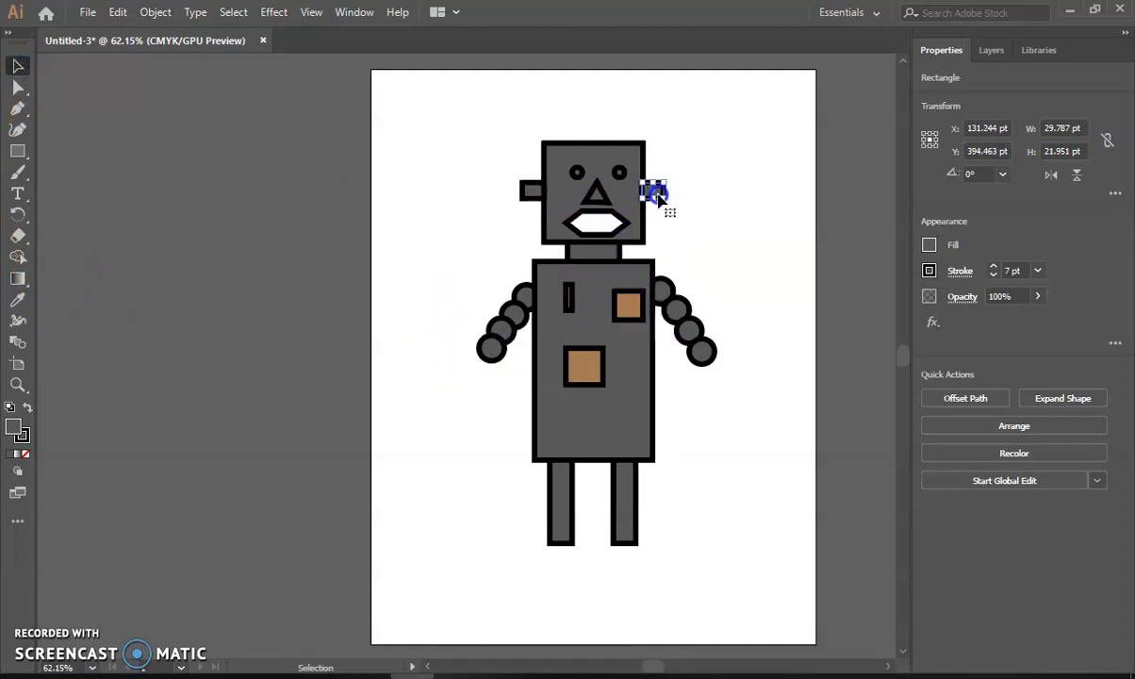
left_click(682, 184)
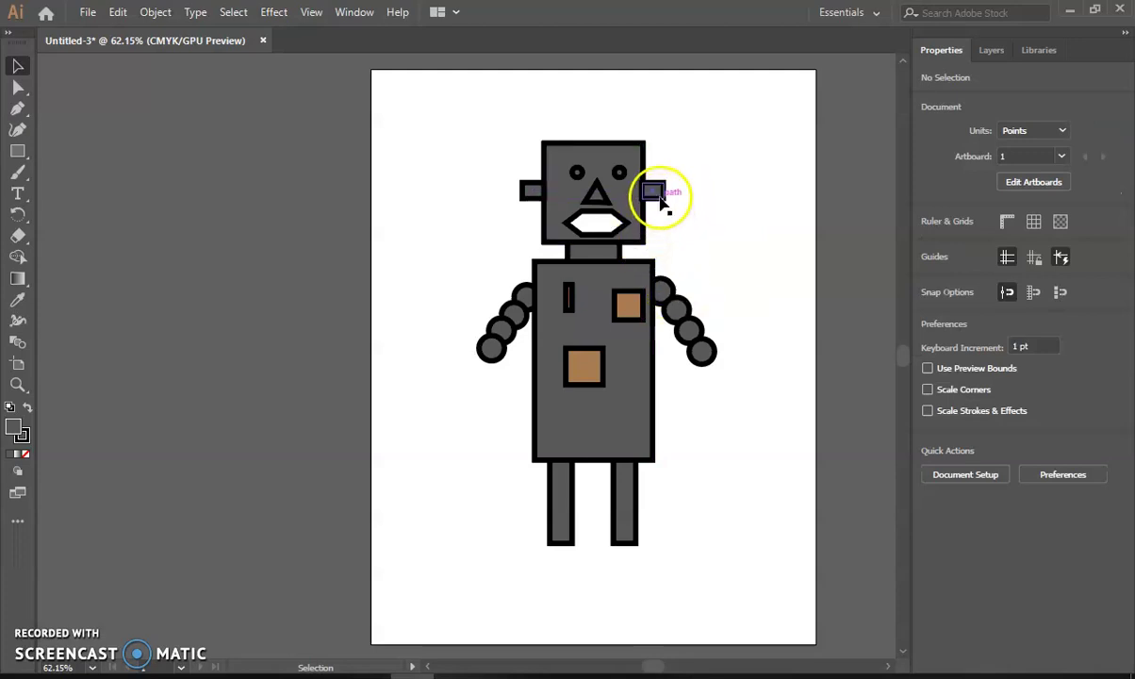
left_click(662, 200)
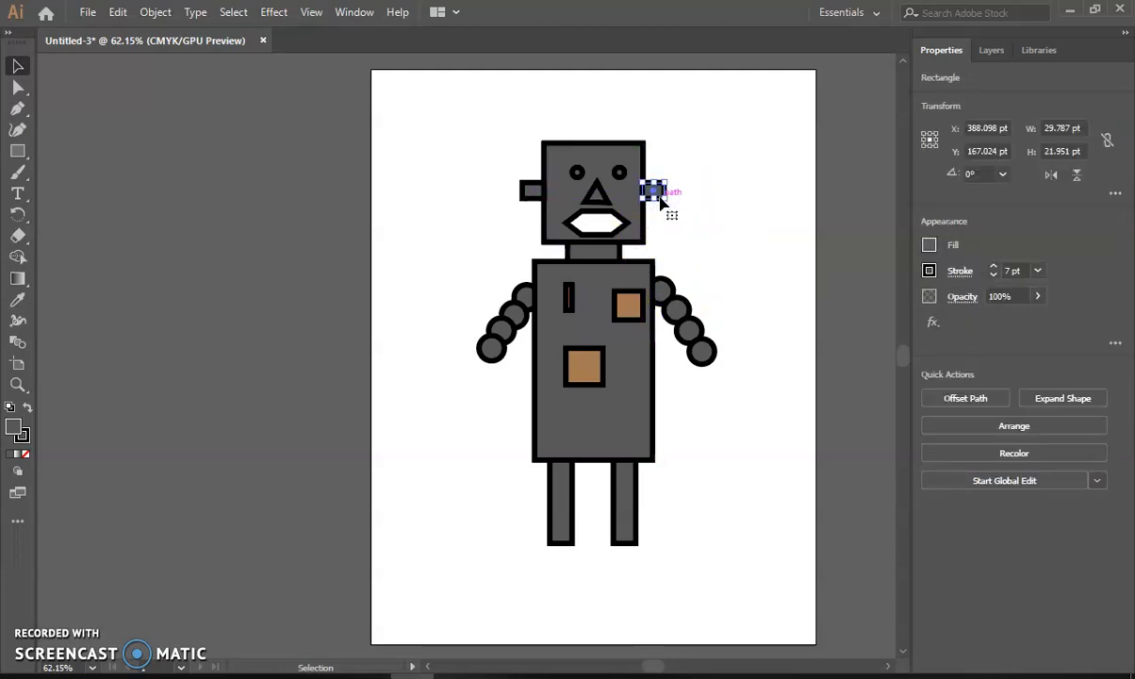
left_click(725, 151)
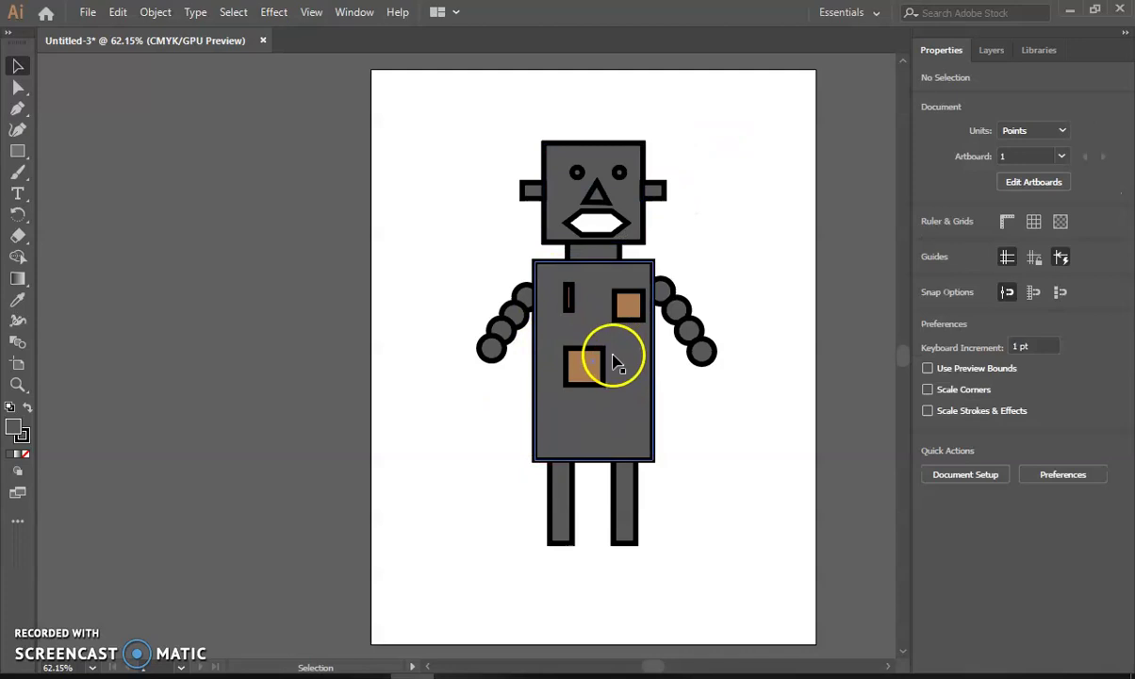